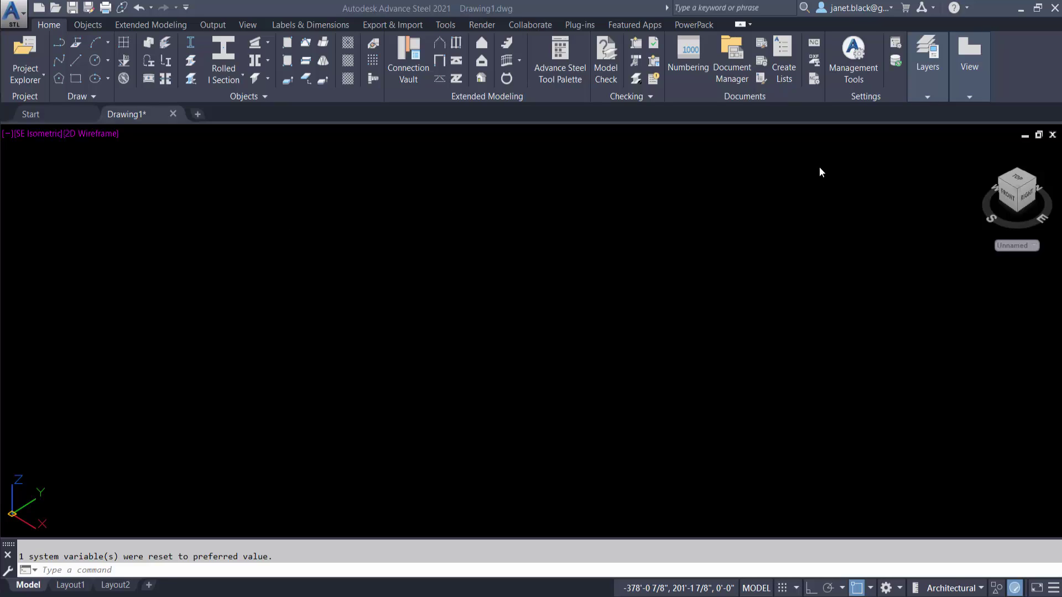
- Open the Management Tools Defaults, filter them by 'mapping', and expand Plate to its General group
click(852, 78)
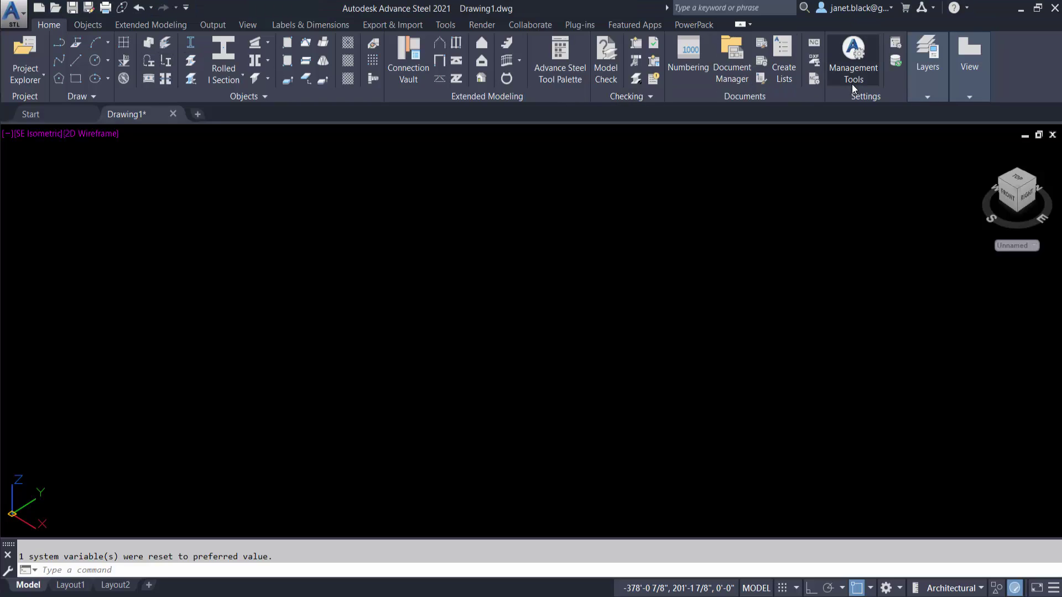
click(853, 76)
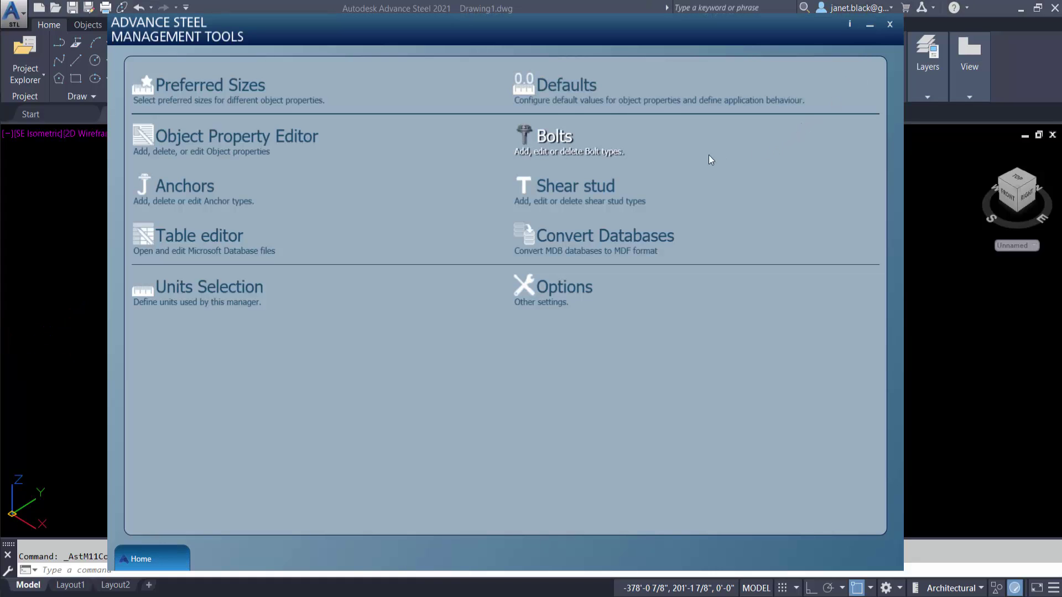
click(579, 89)
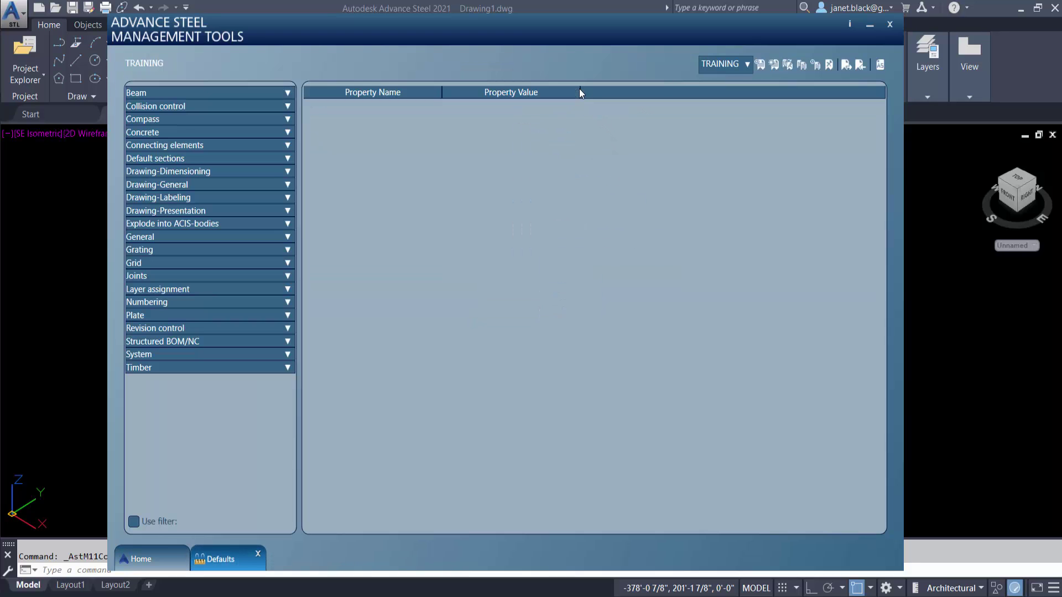
click(137, 520)
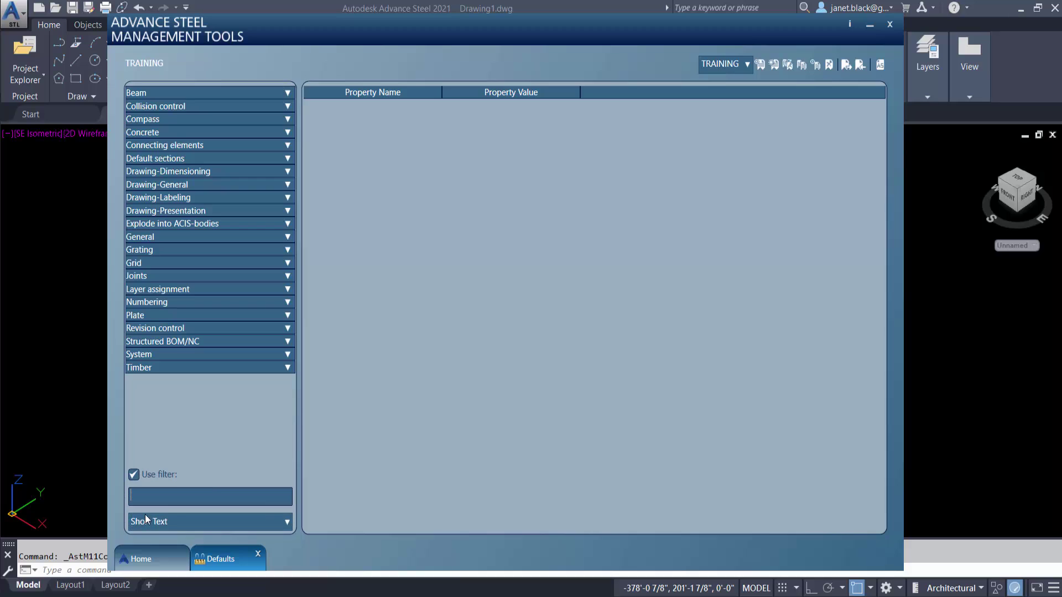
click(210, 494)
text(m)
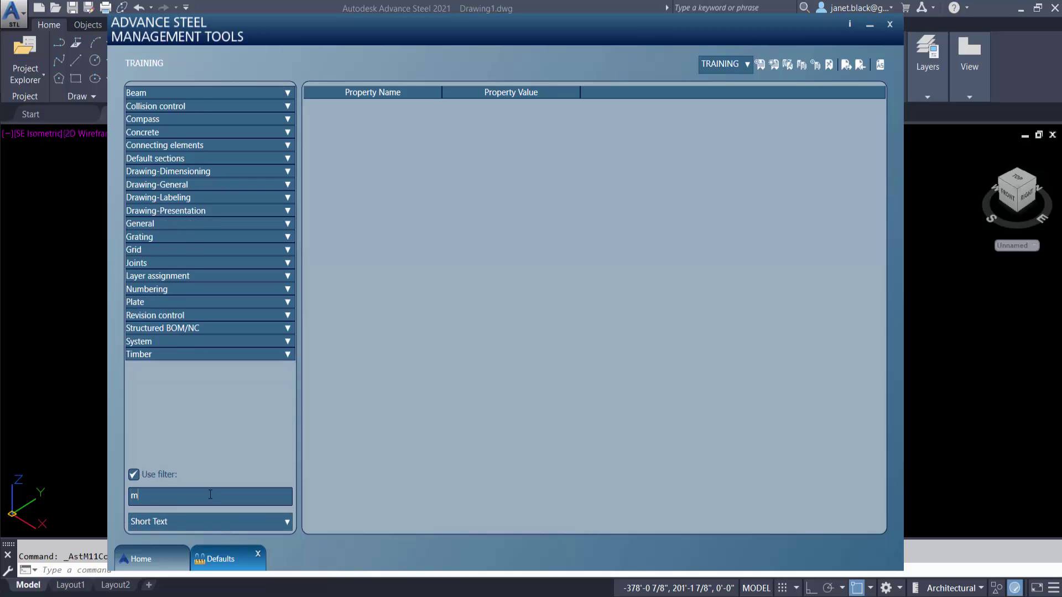
text(apping)
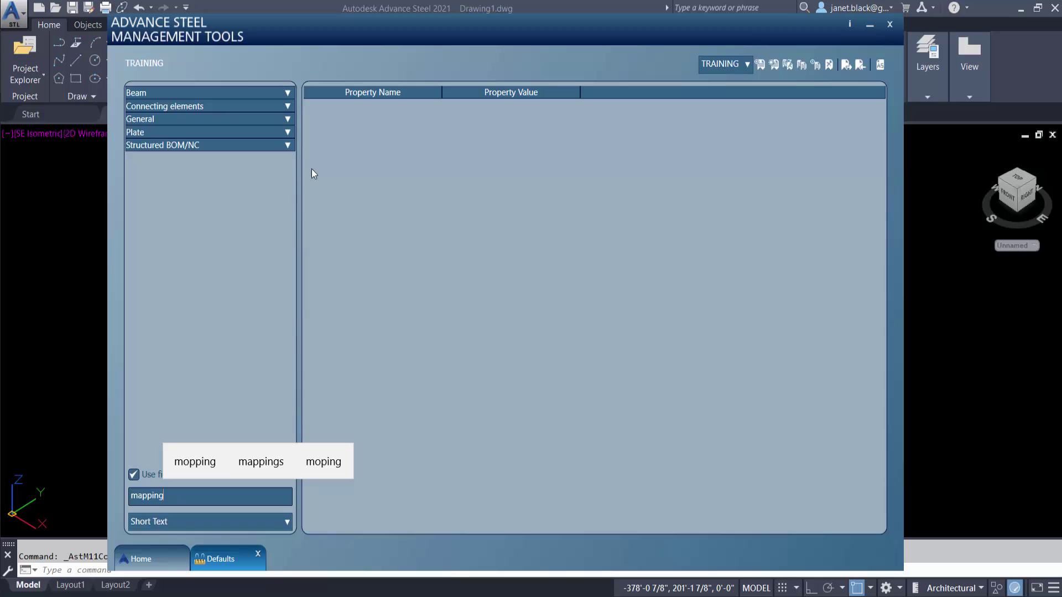
click(286, 133)
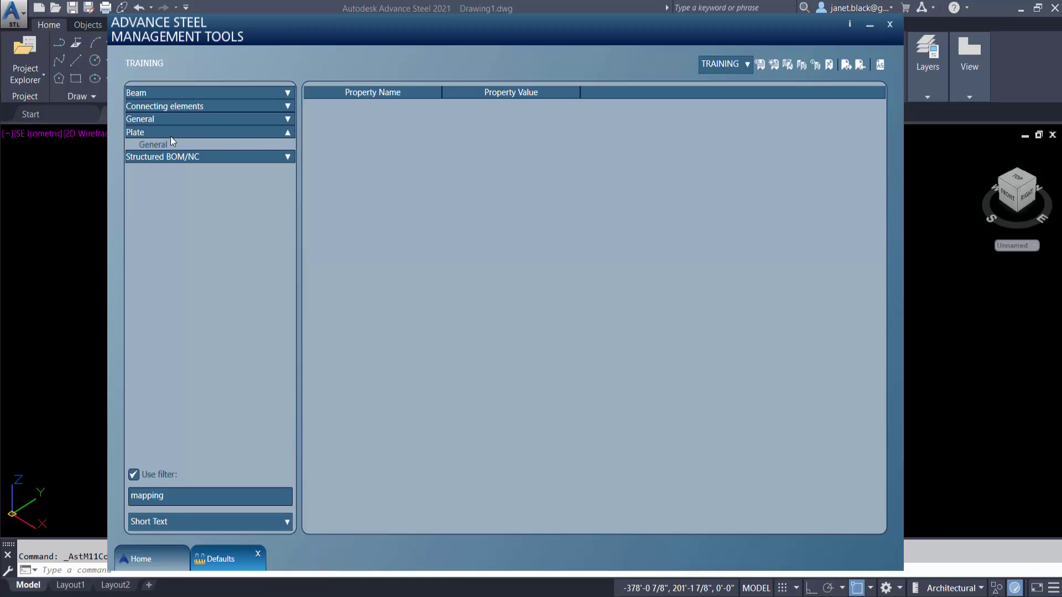
click(154, 145)
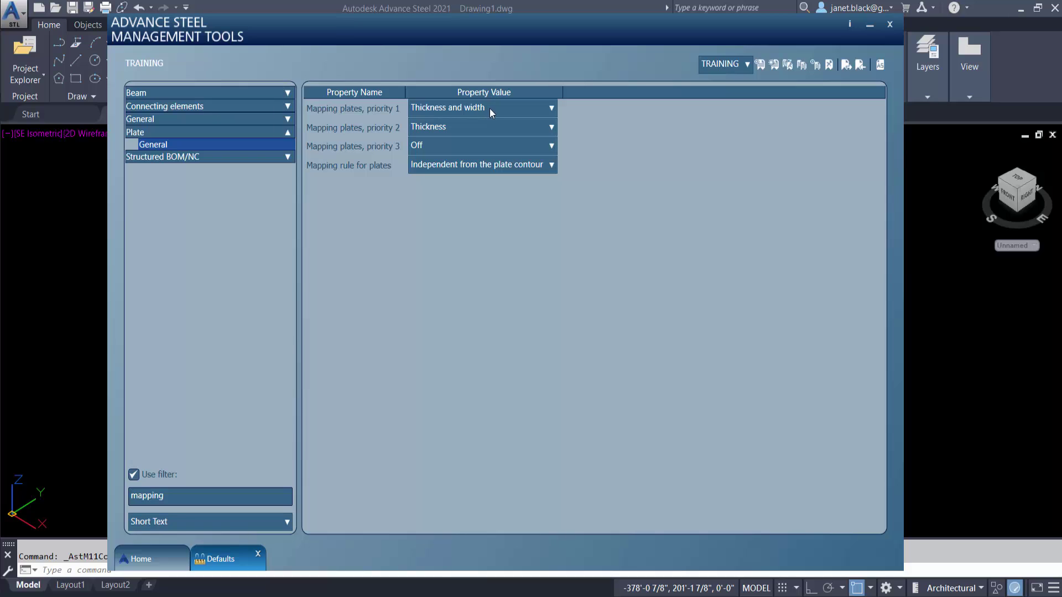
click(522, 110)
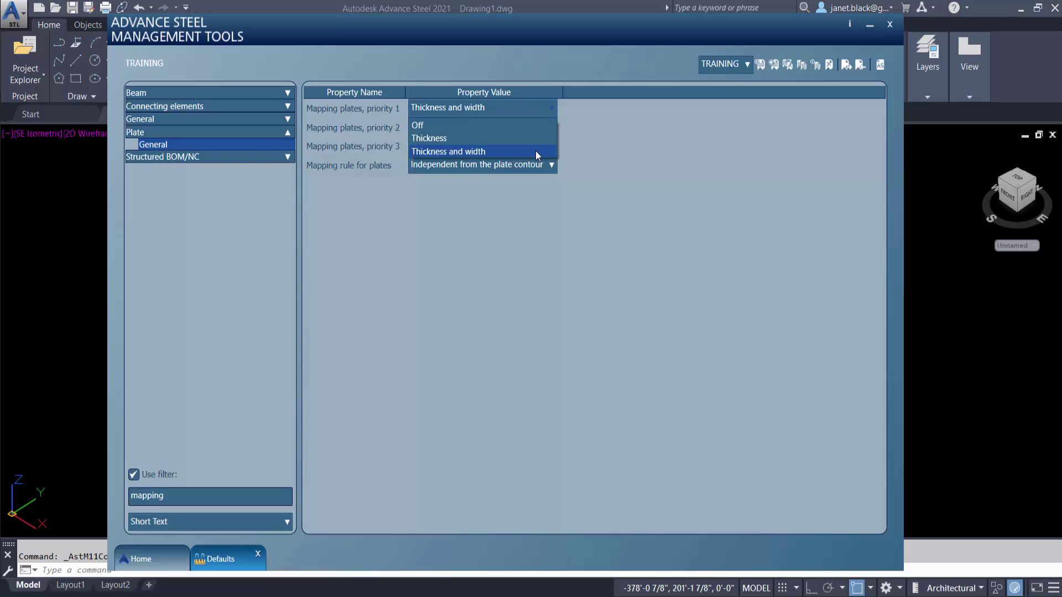
click(535, 151)
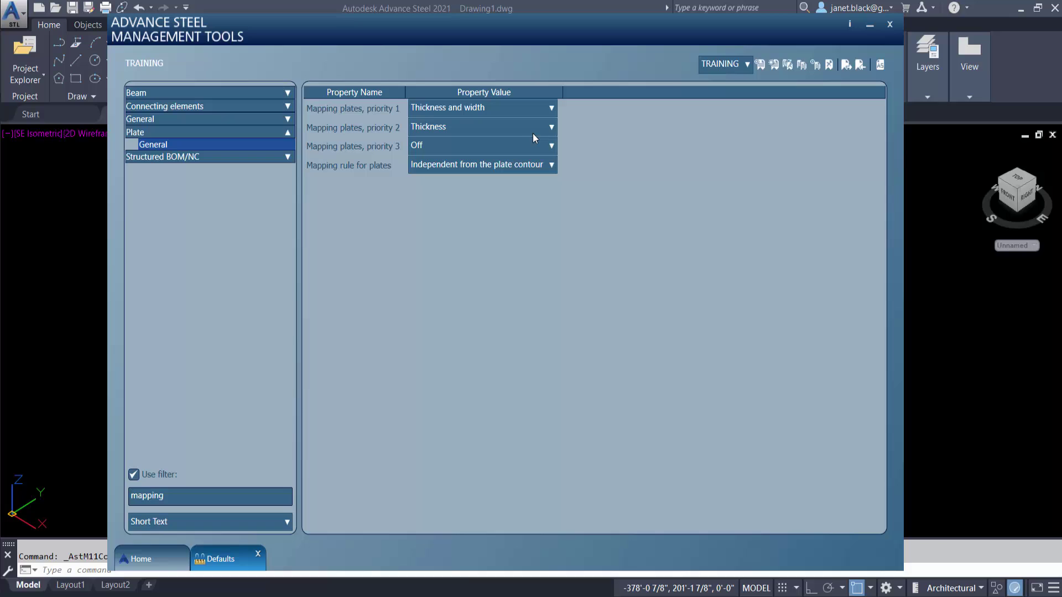
click(551, 128)
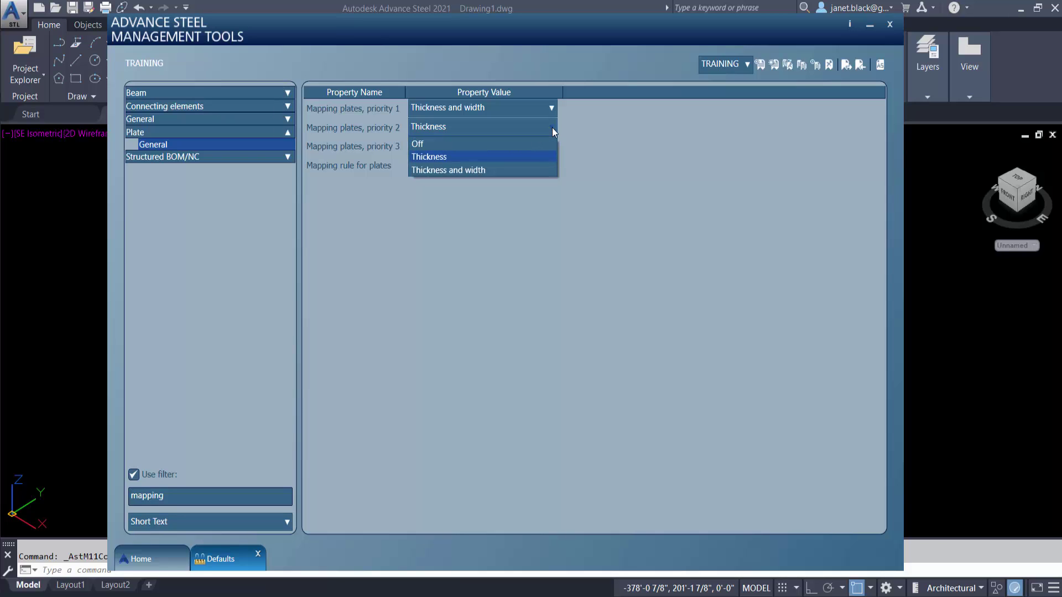
click(538, 157)
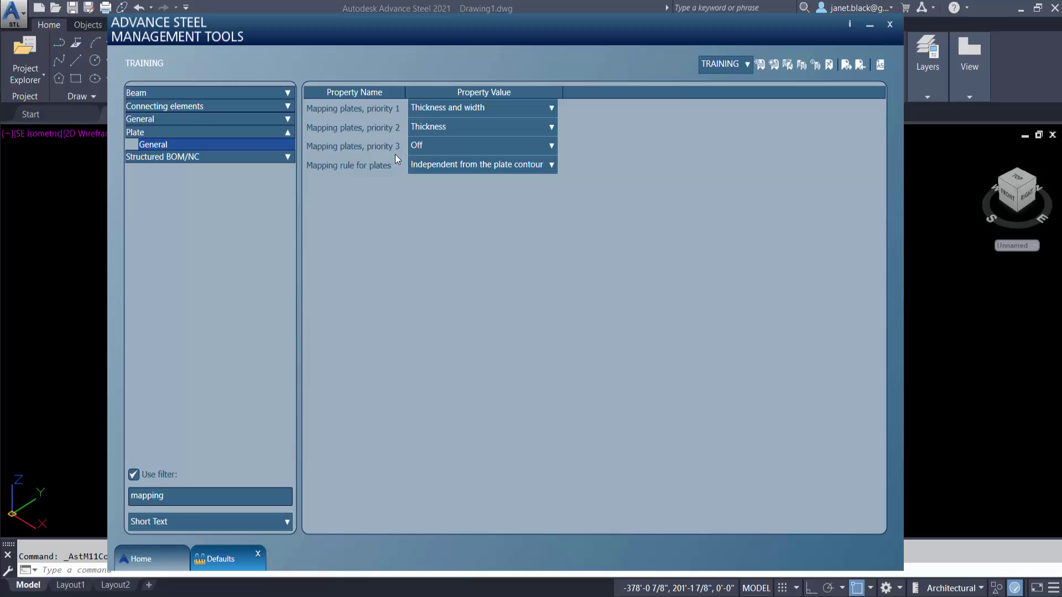
click(553, 164)
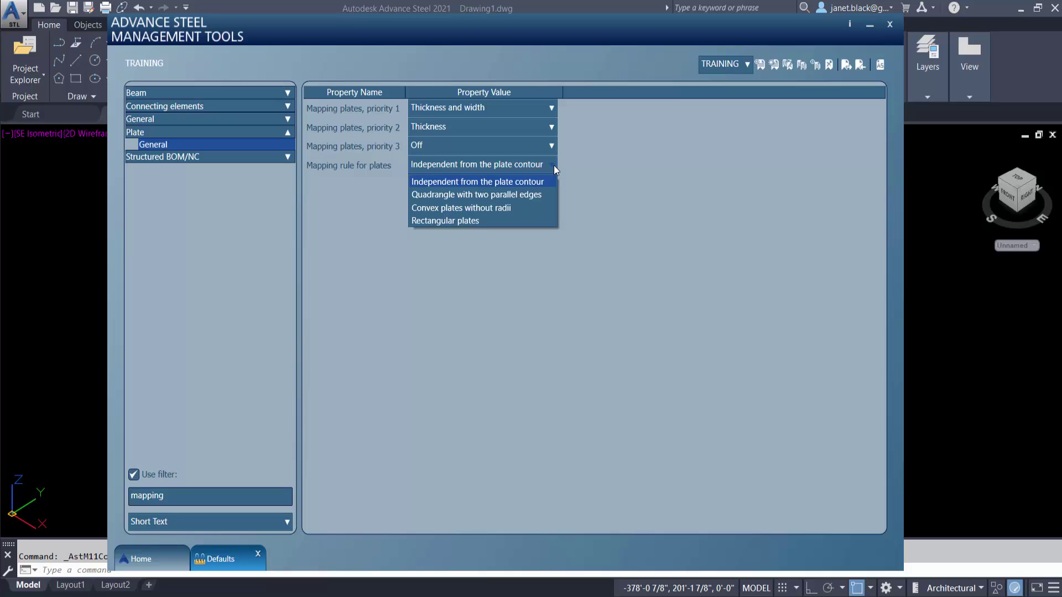
click(554, 165)
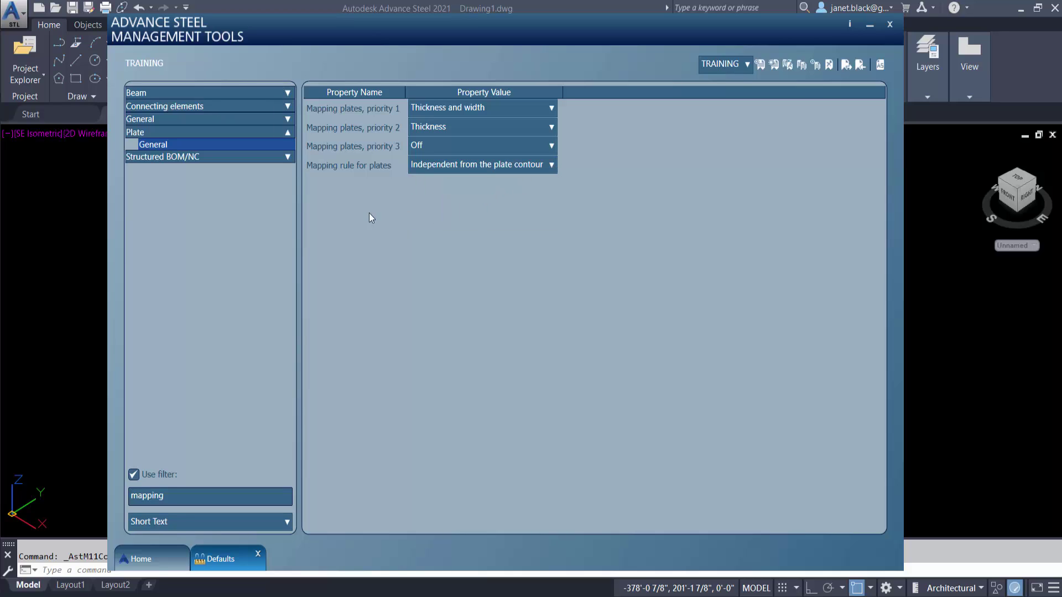
- Show the General > General Mapping setting switched on, then load the defaults into the model
click(288, 134)
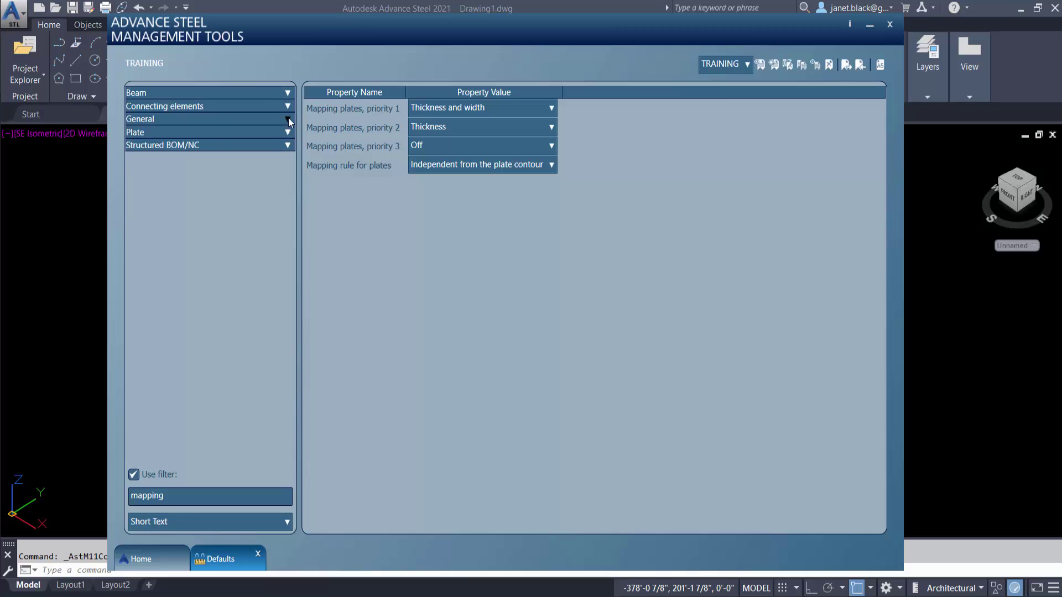
click(287, 120)
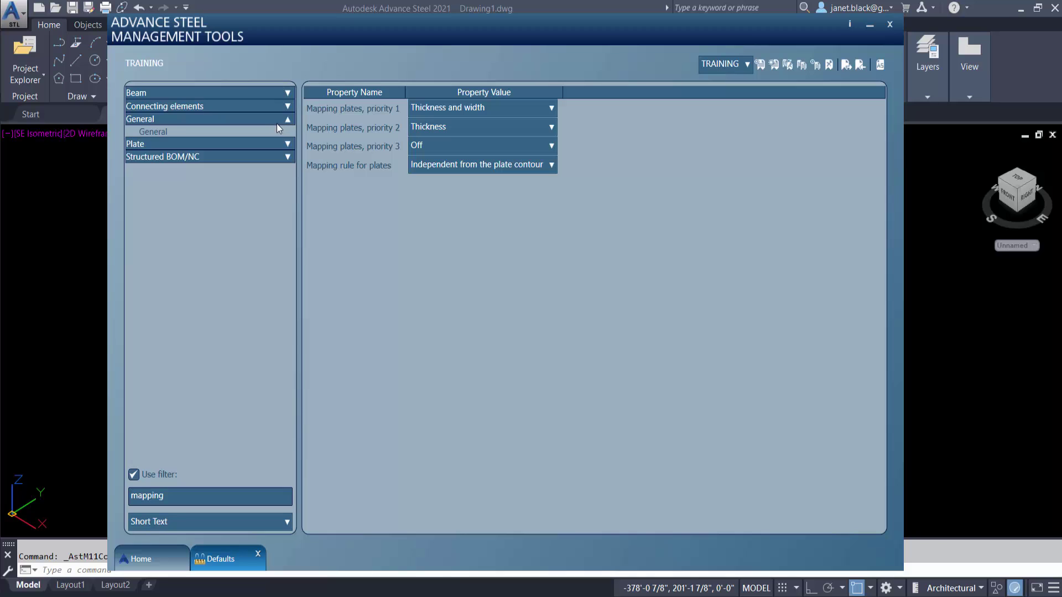
click(152, 131)
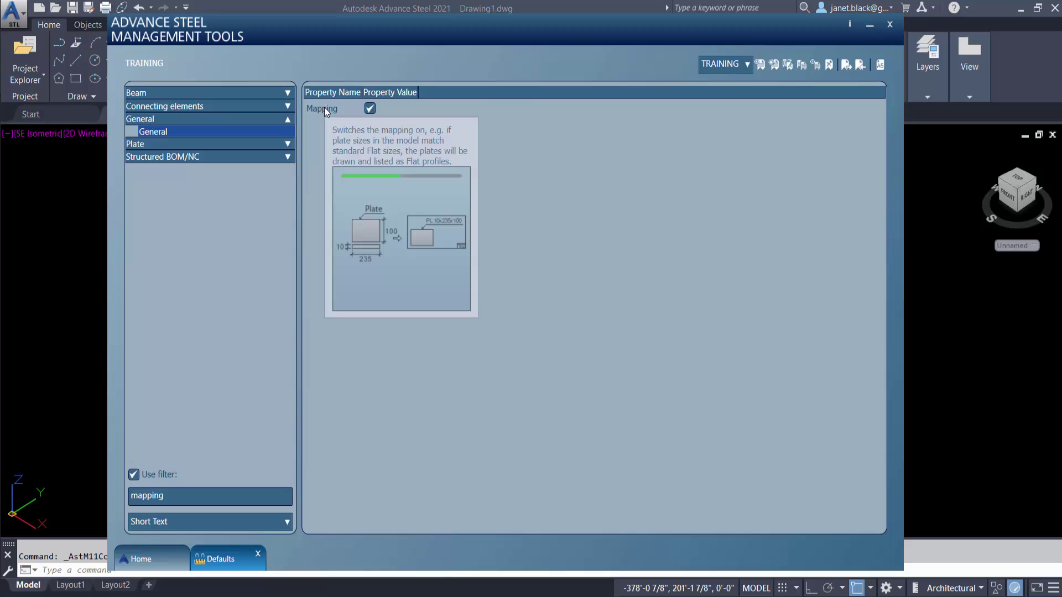
mouse_move(334, 108)
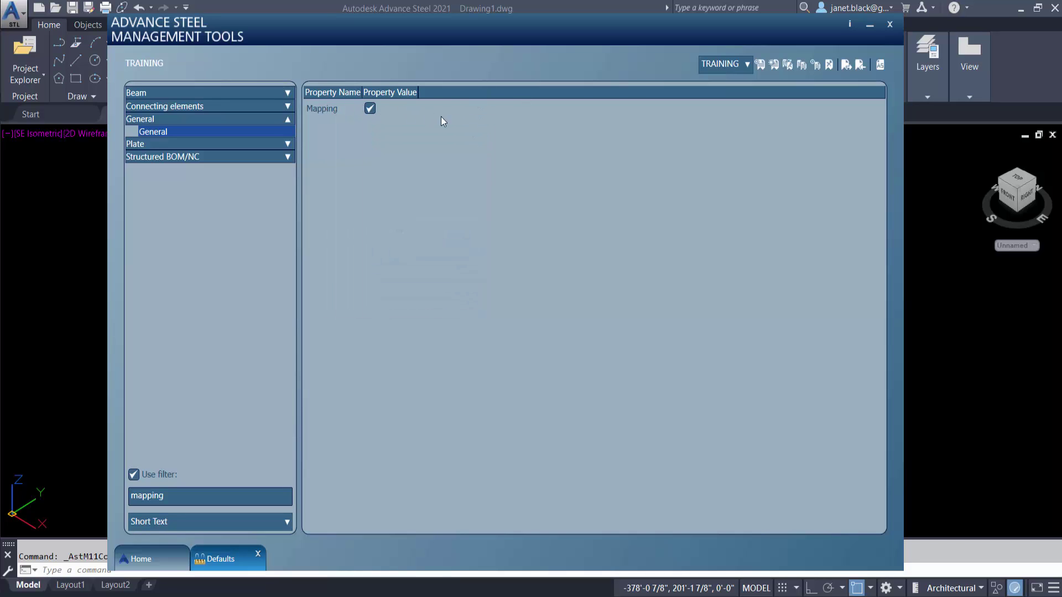
click(879, 66)
- Open the installed databases in the Table editor and filter AstorBase's tables by 'map'
click(176, 559)
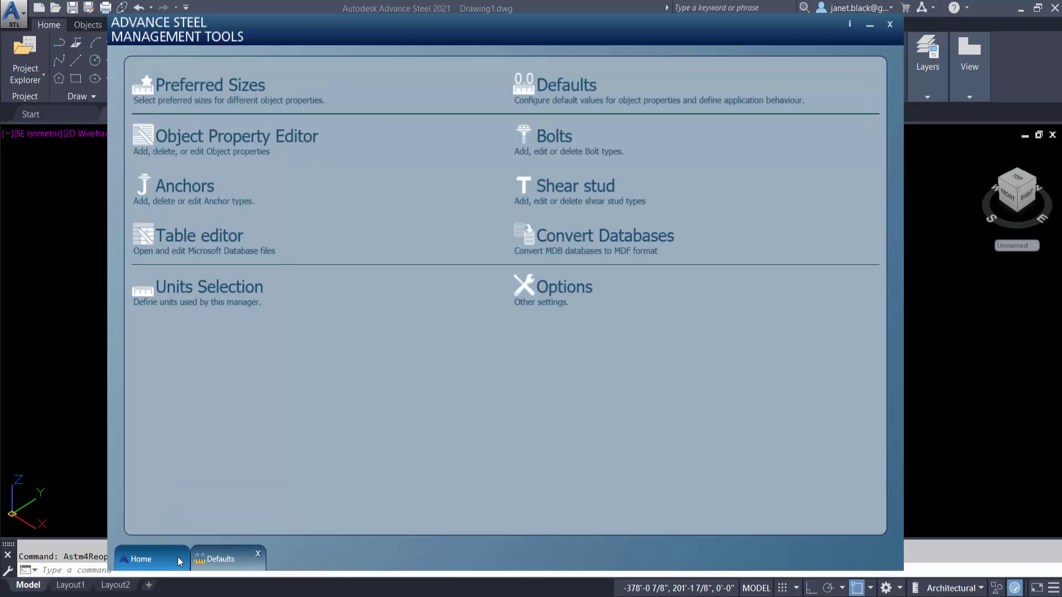
click(181, 238)
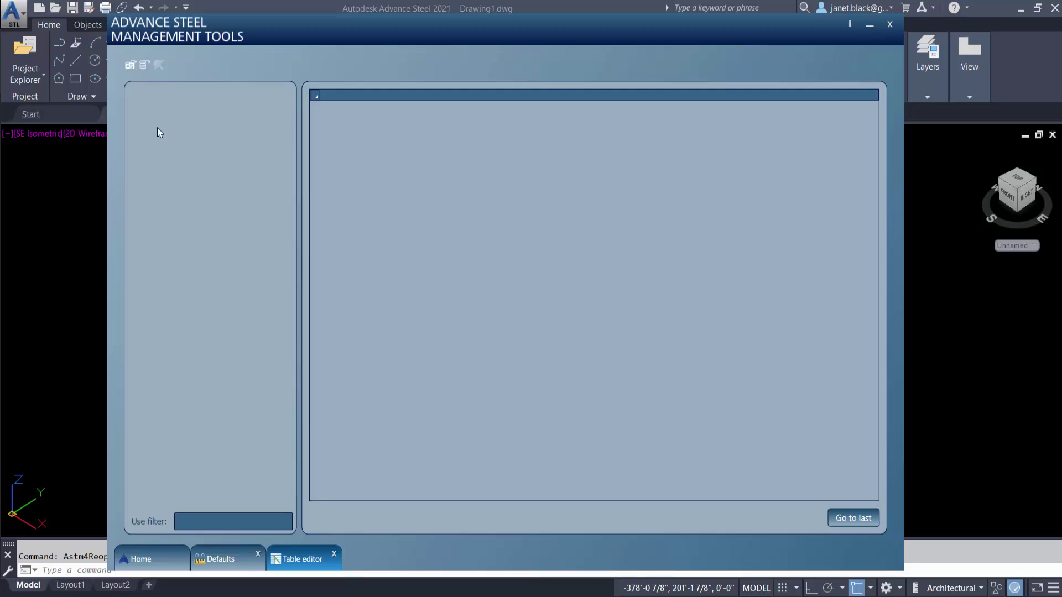
click(128, 68)
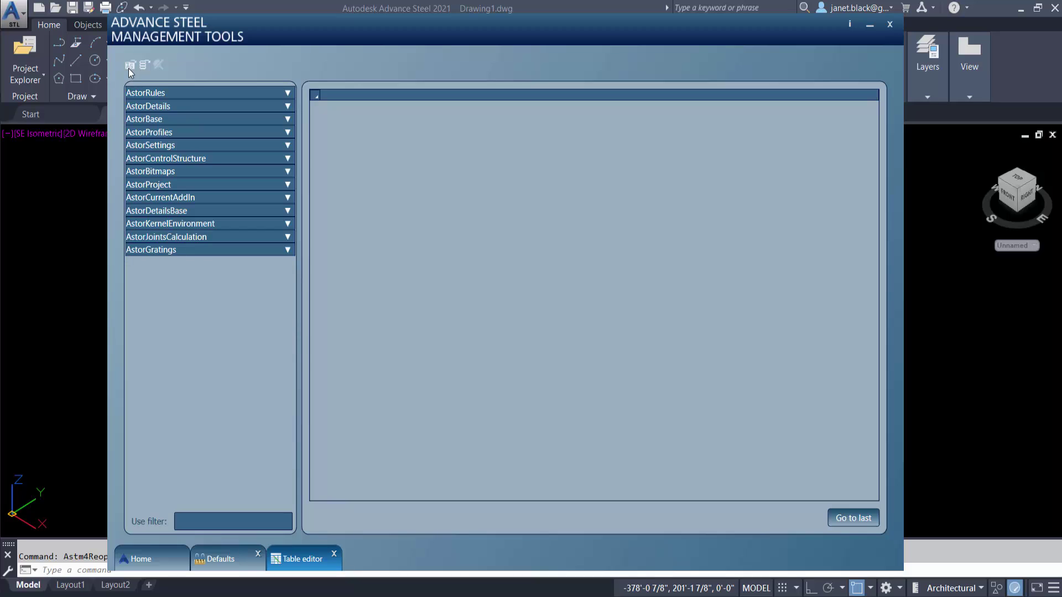
click(288, 120)
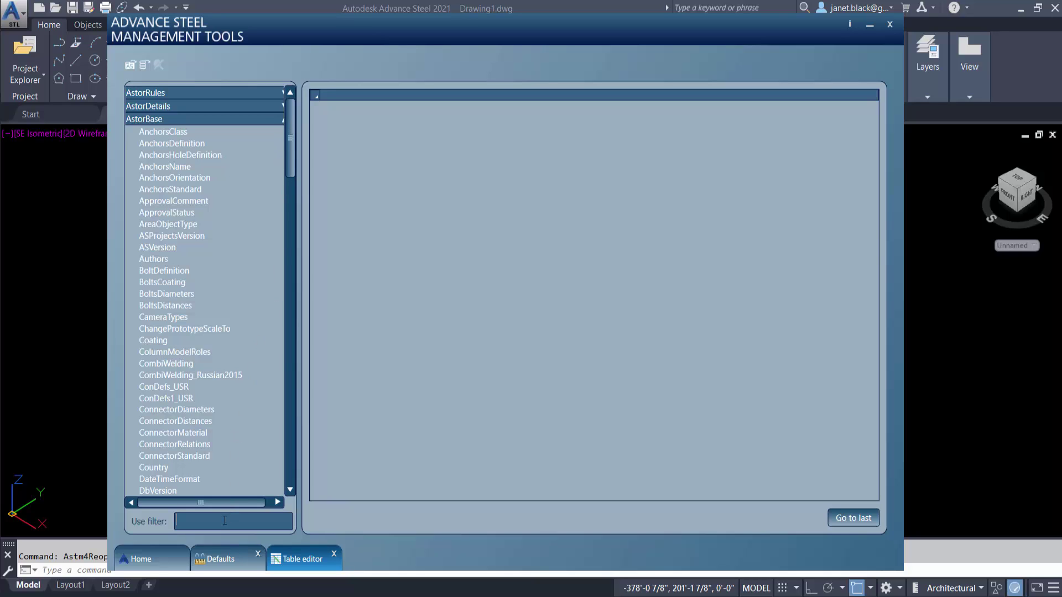
text(map)
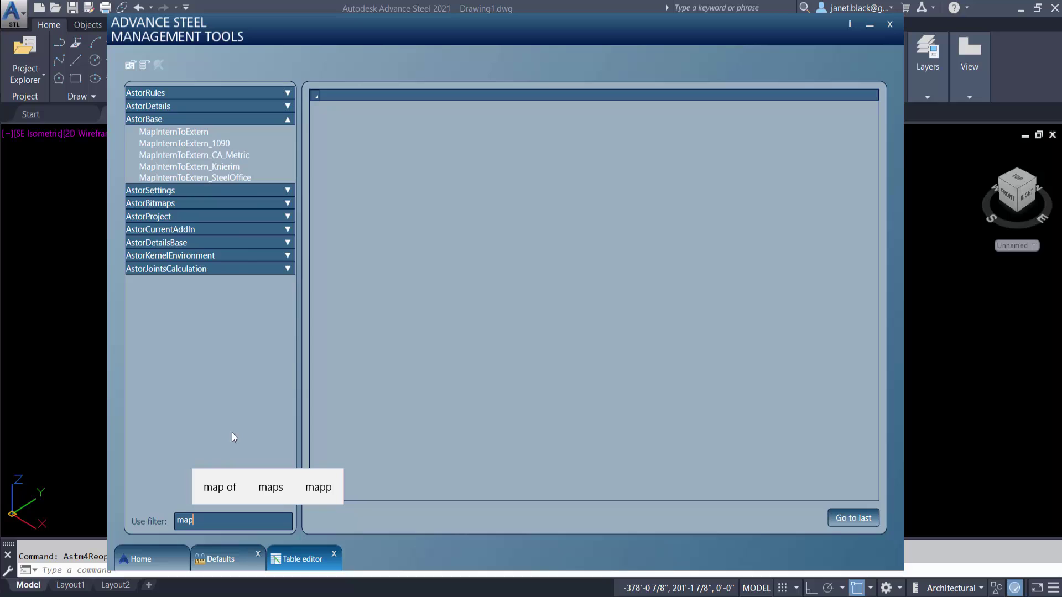
- Open the MapInternToExtern table and go down to the new PL3 row mapped to ga
click(164, 132)
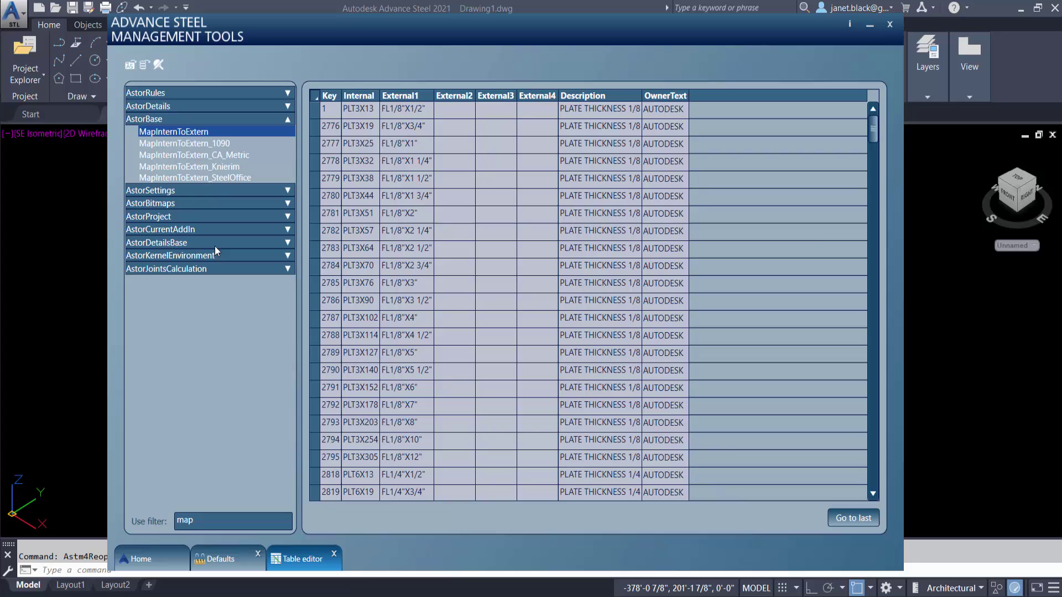
drag(873, 138, 878, 488)
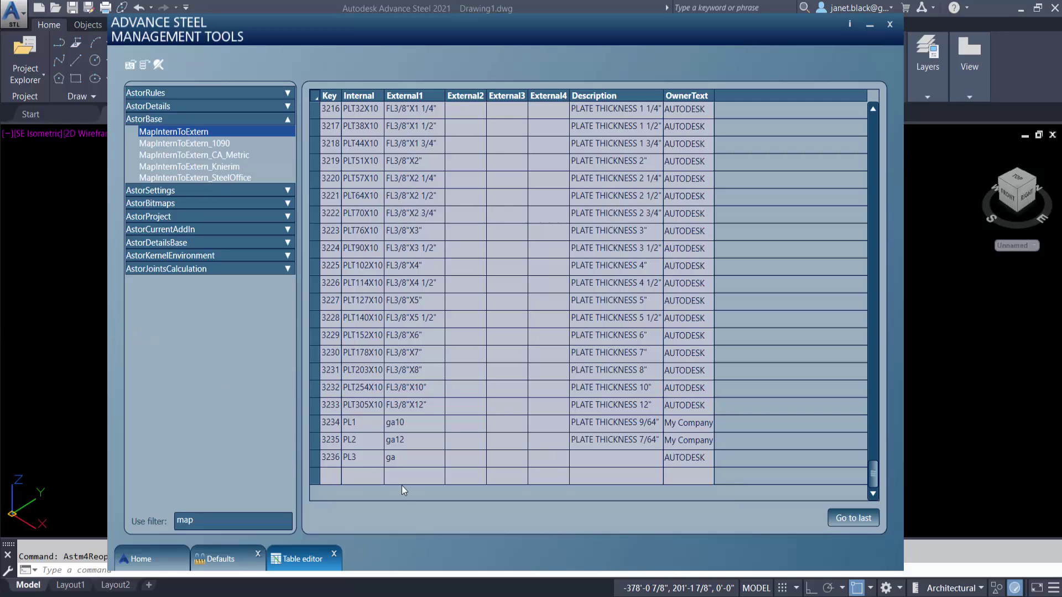
- Set row 3236's External1 to 11ga and its Description to PLATE THICKNESS 1/8"
click(386, 460)
click(386, 460)
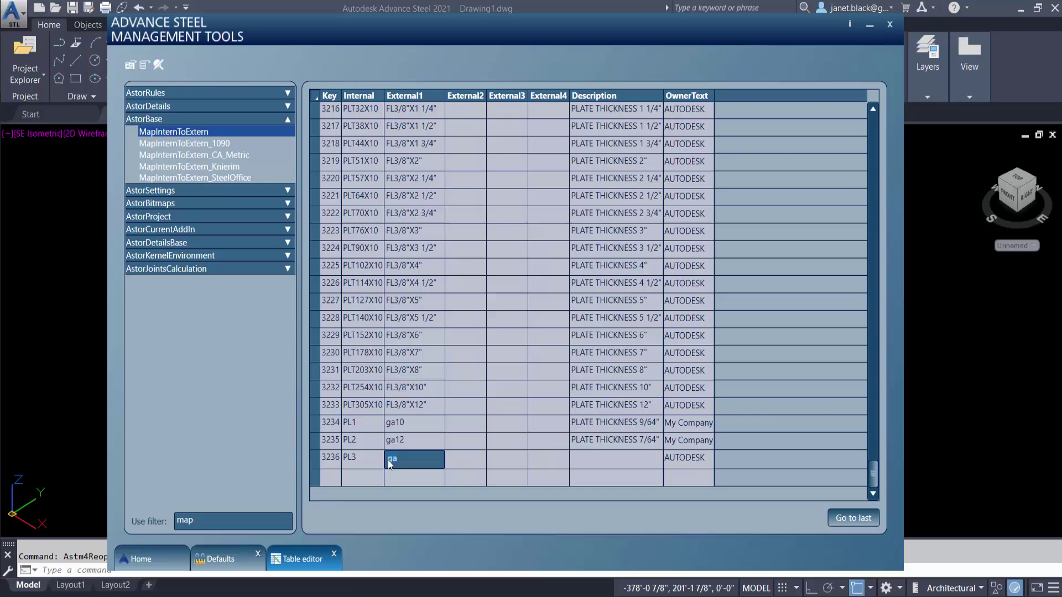
text(11)
click(576, 457)
click(575, 457)
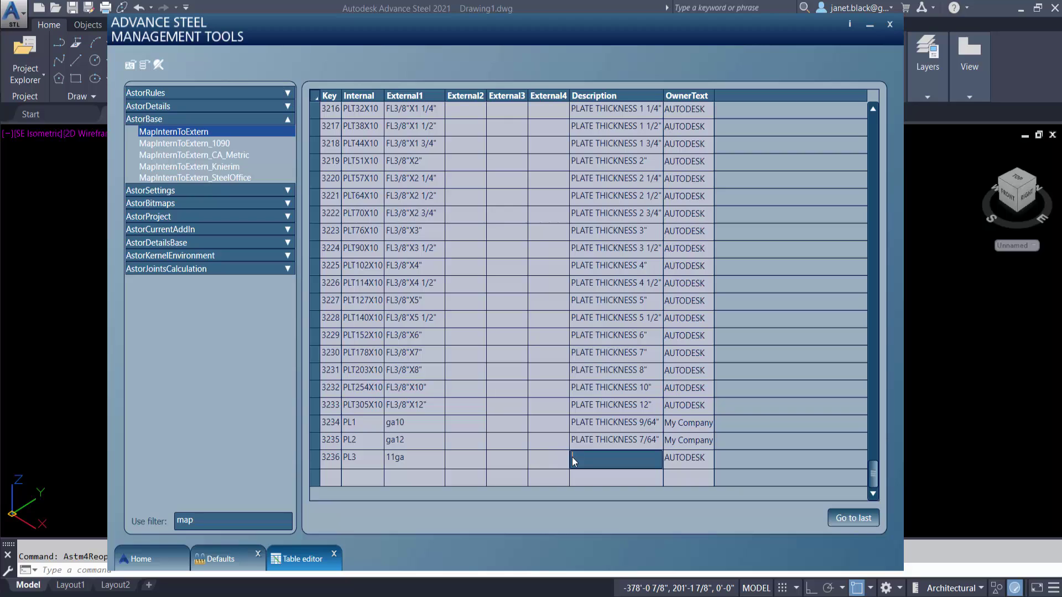
text(PLATE)
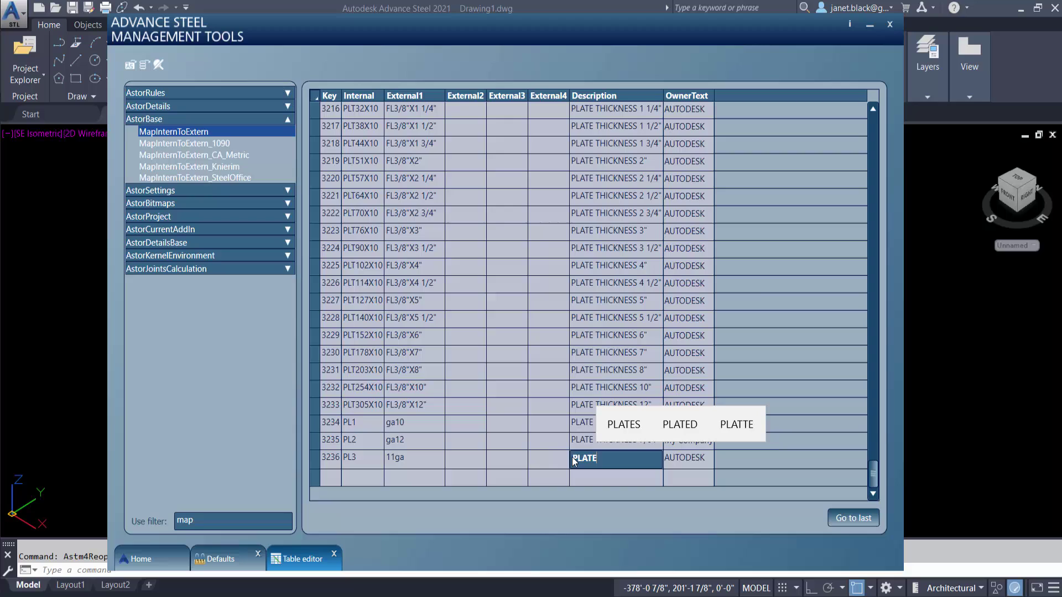
text(THIC)
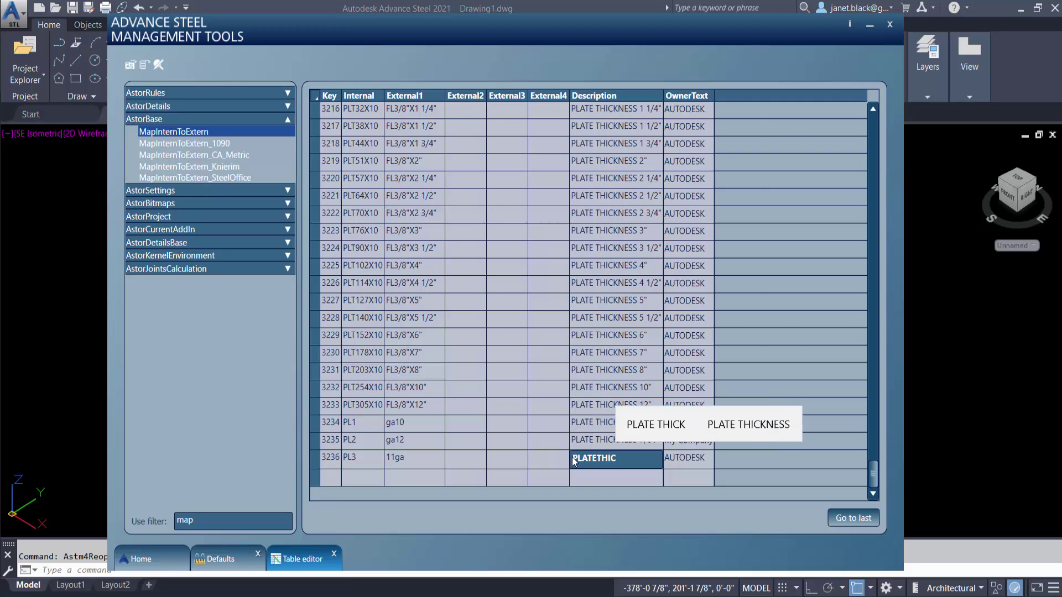
text(K)
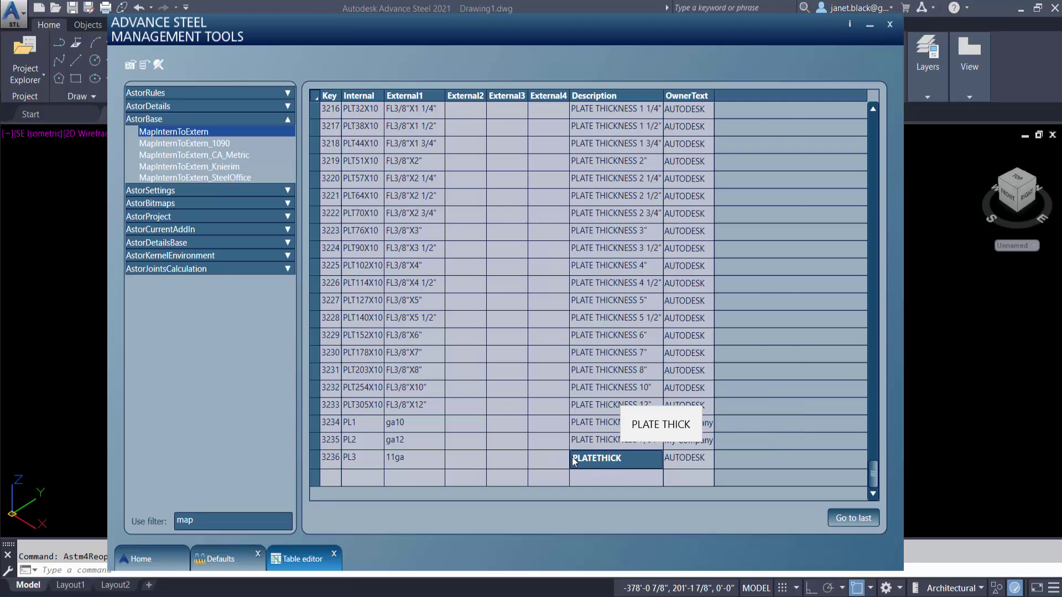
text(NESS)
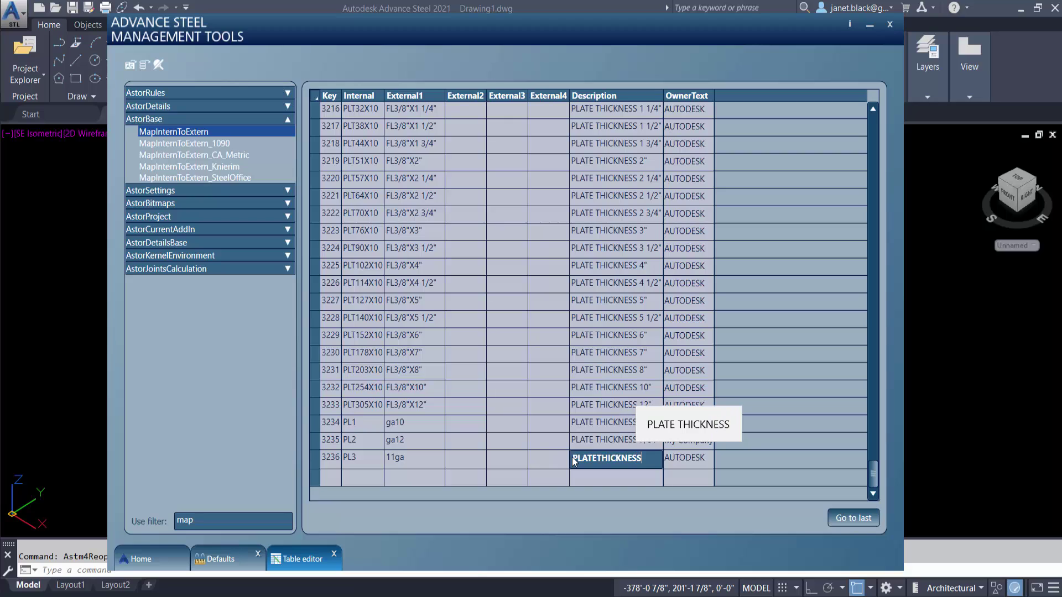
click(597, 458)
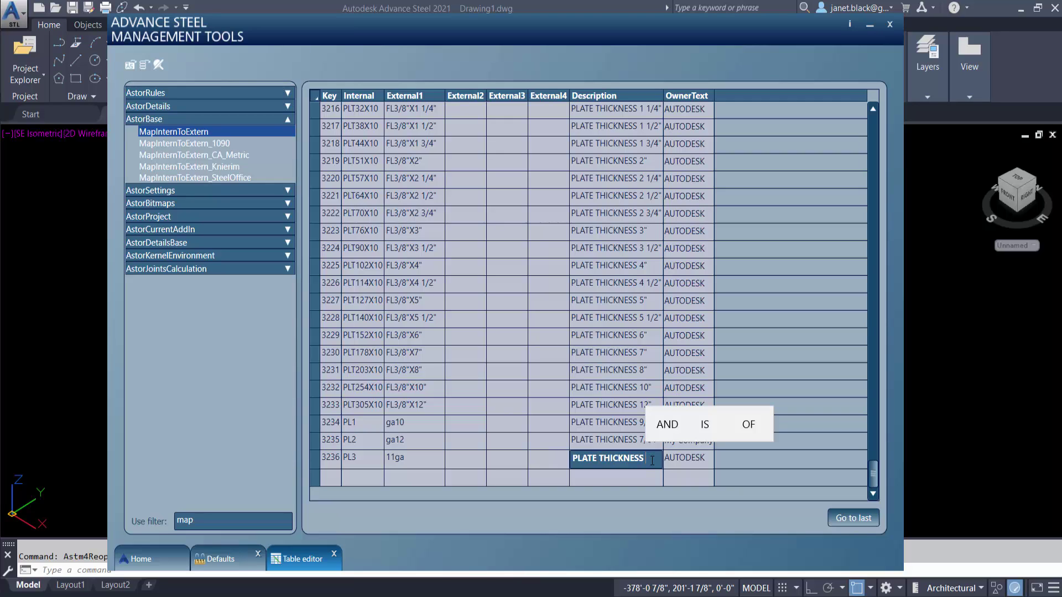
text(1/)
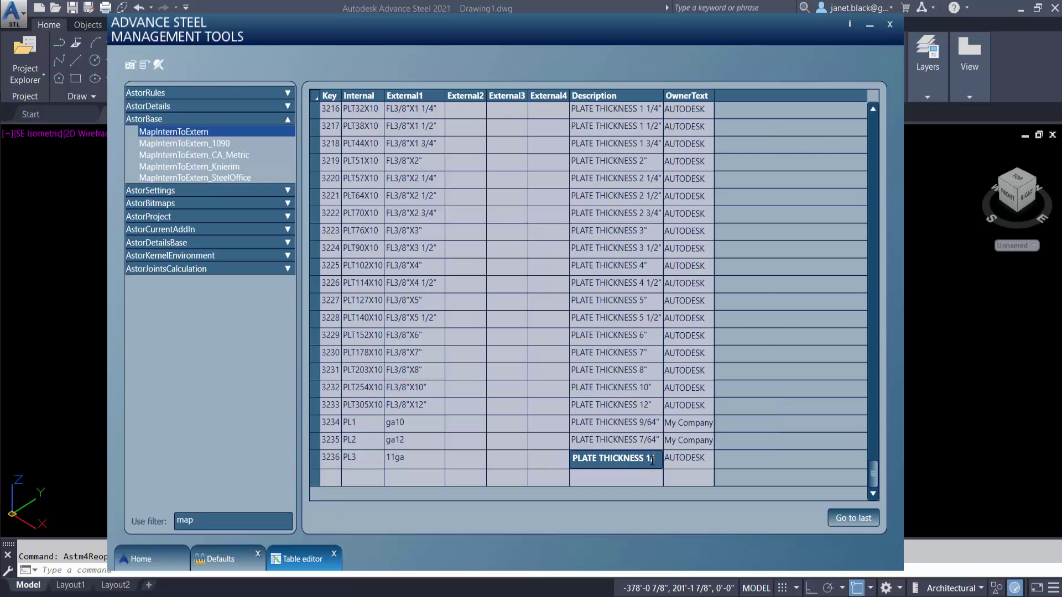
text(8")
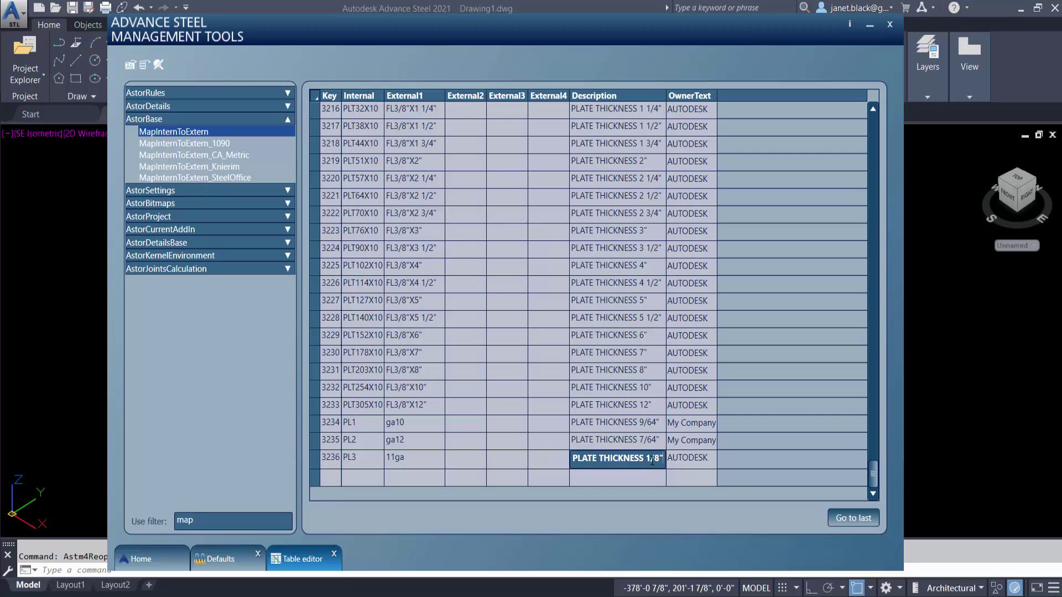
- Set row 3236's owner to My Company and return to the Home page
click(713, 459)
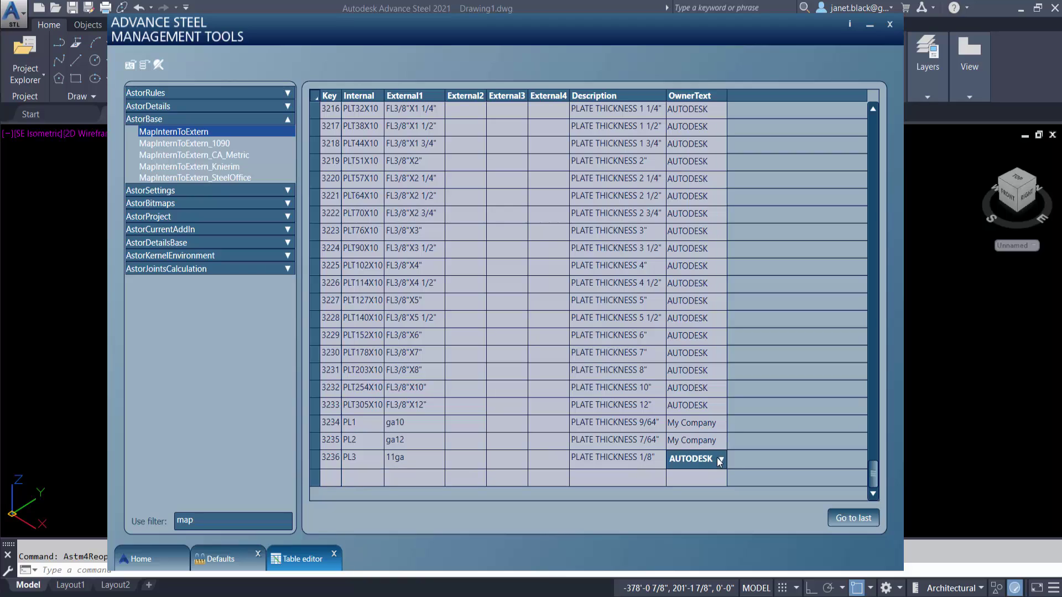
click(721, 459)
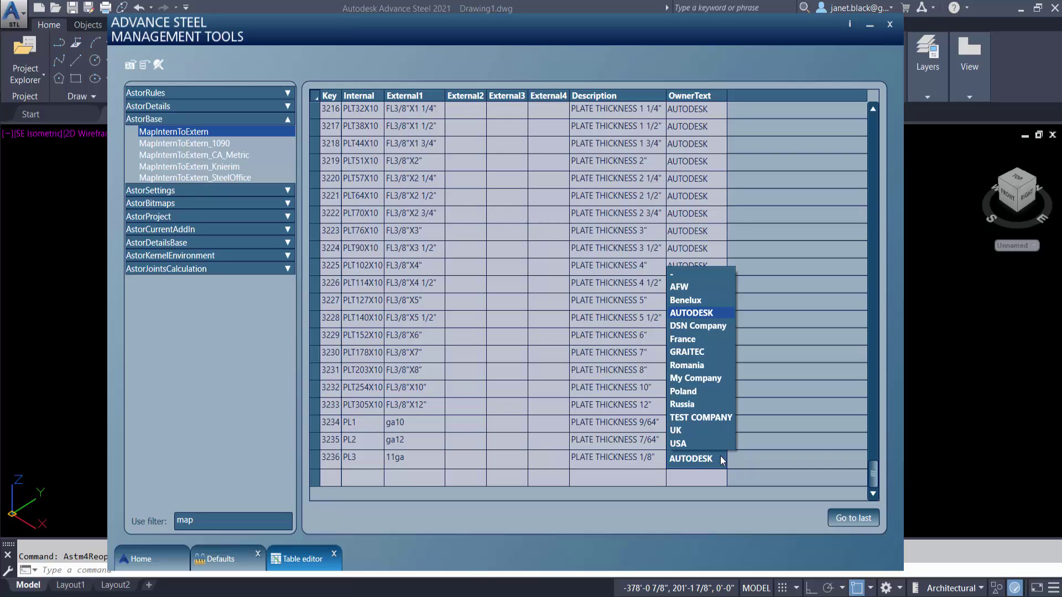
click(715, 377)
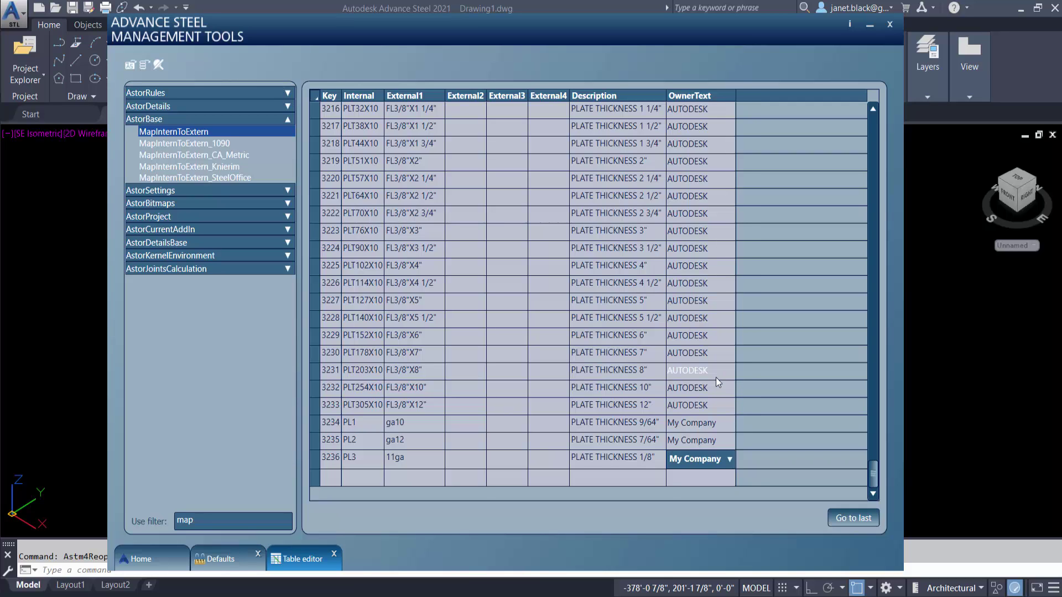
click(180, 559)
- Check the Options page, then return to Defaults showing the Mapping setting switched on
click(555, 305)
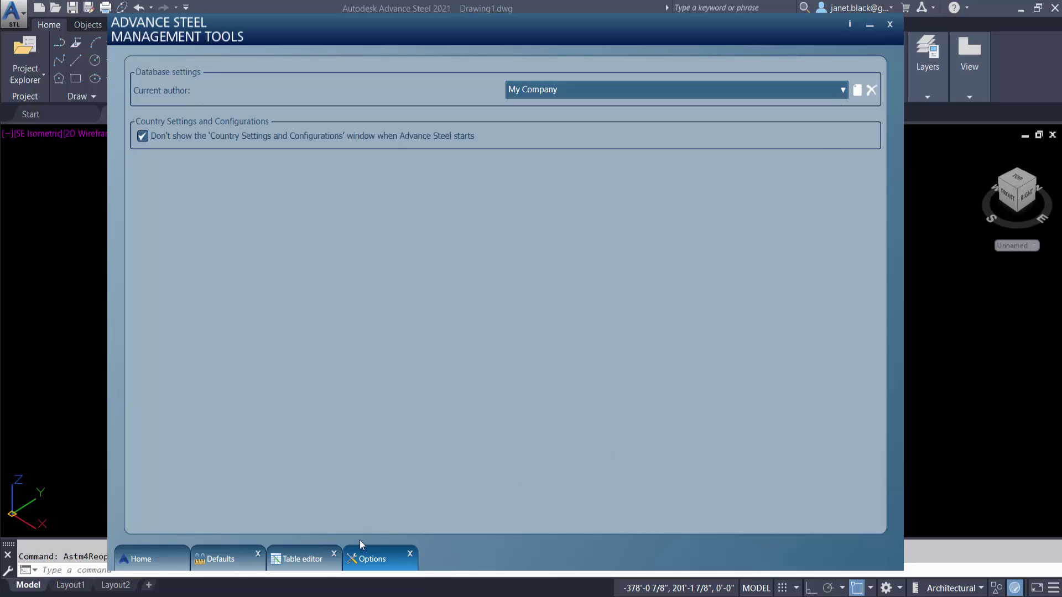
click(158, 556)
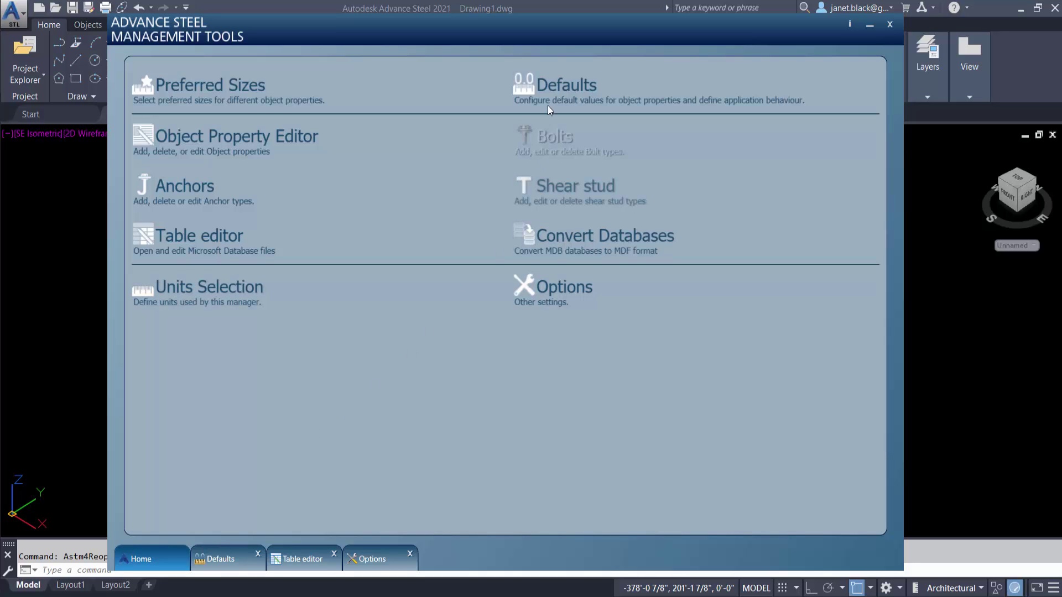
click(555, 83)
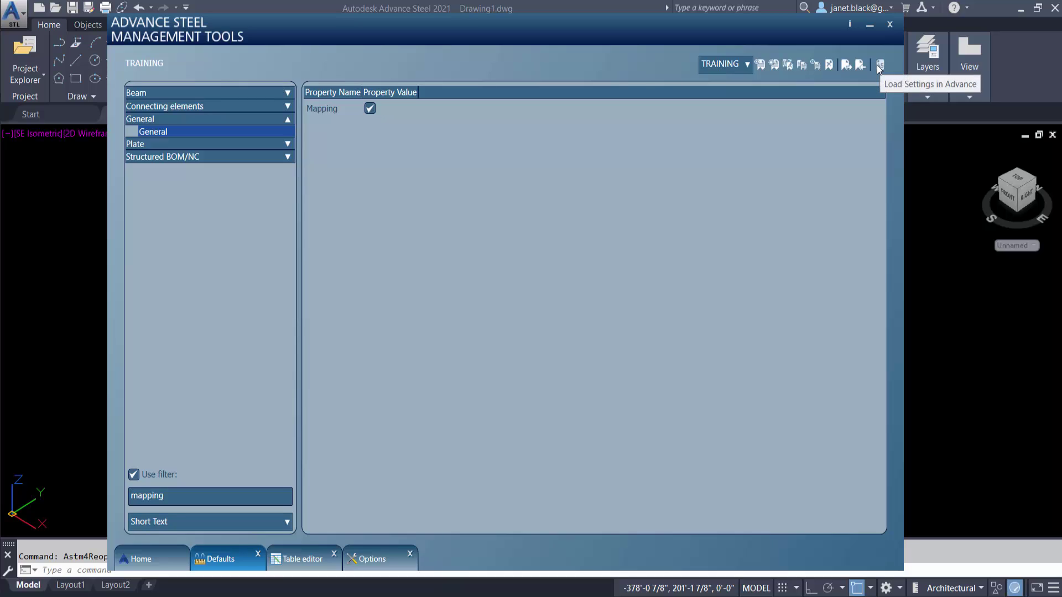
- Close Management Tools and run Update Defaults from both the Home and Tools tabs
click(870, 24)
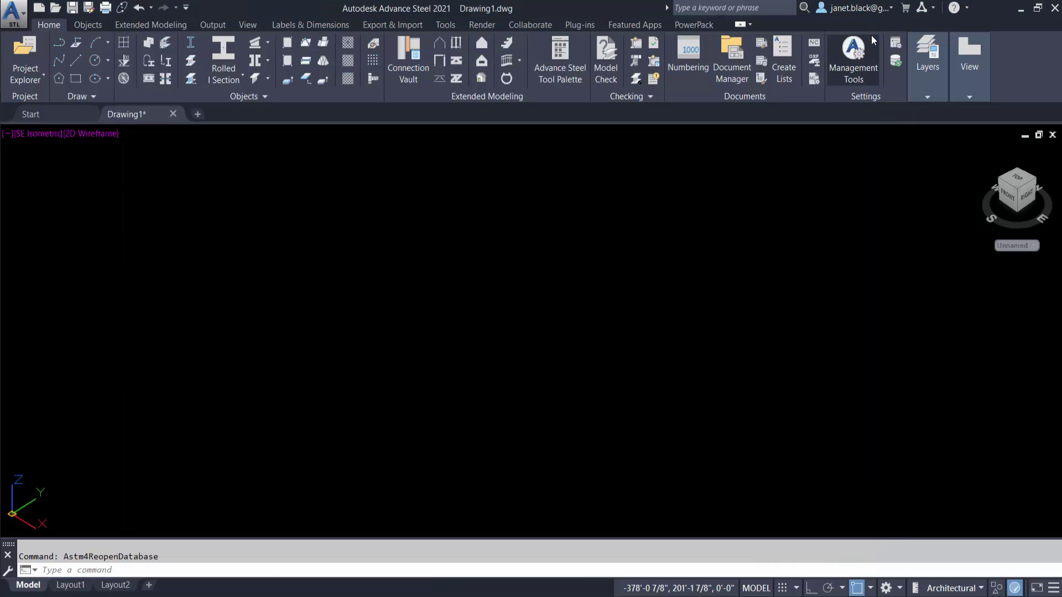
click(895, 62)
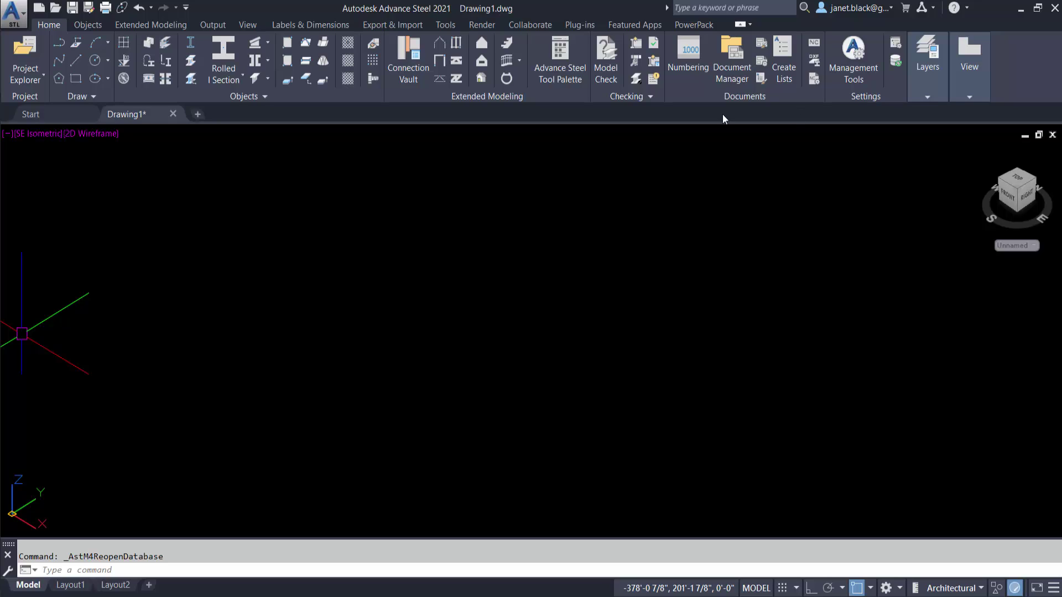
click(445, 25)
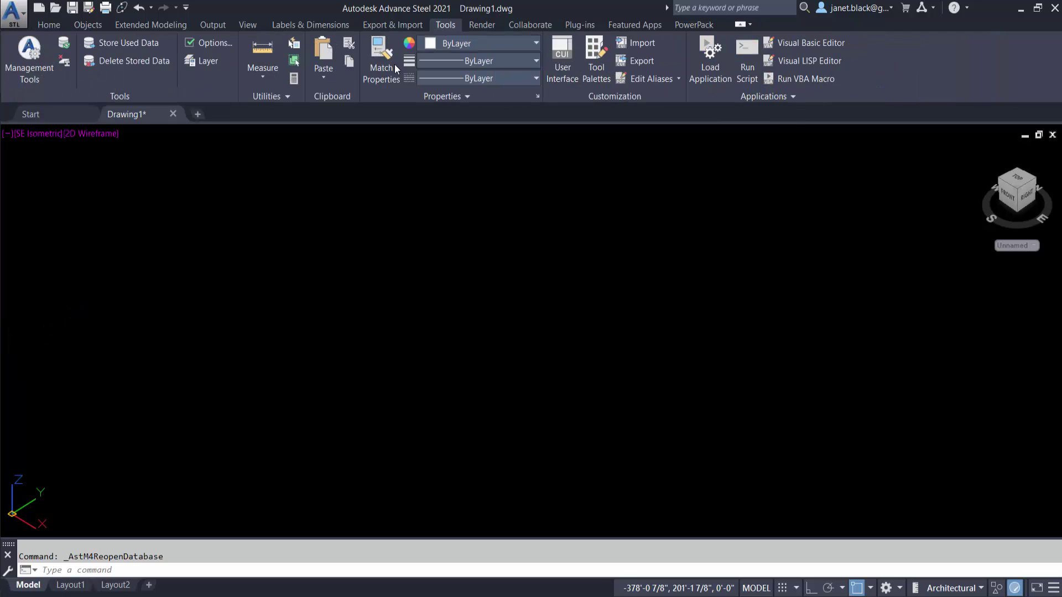
click(63, 44)
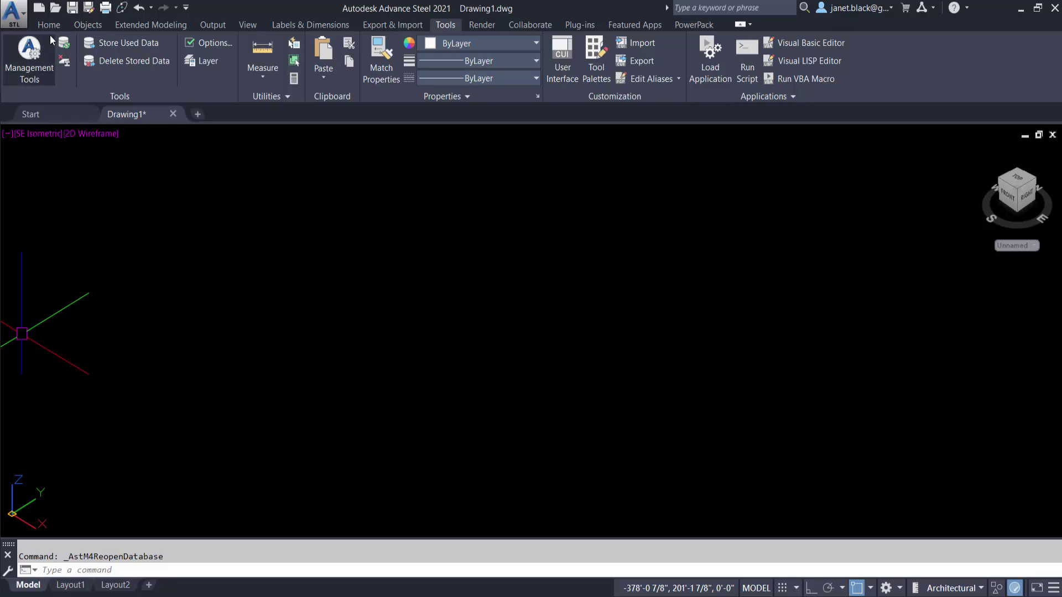
- Create a rectangular plate centred at 0,0,0 with 1/8" thickness
click(94, 24)
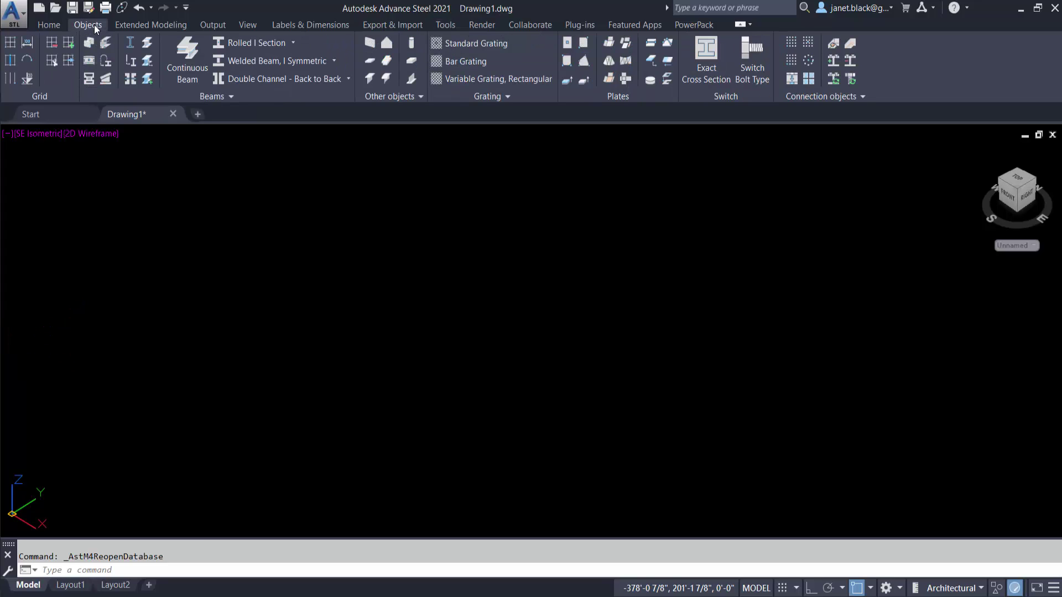
click(566, 43)
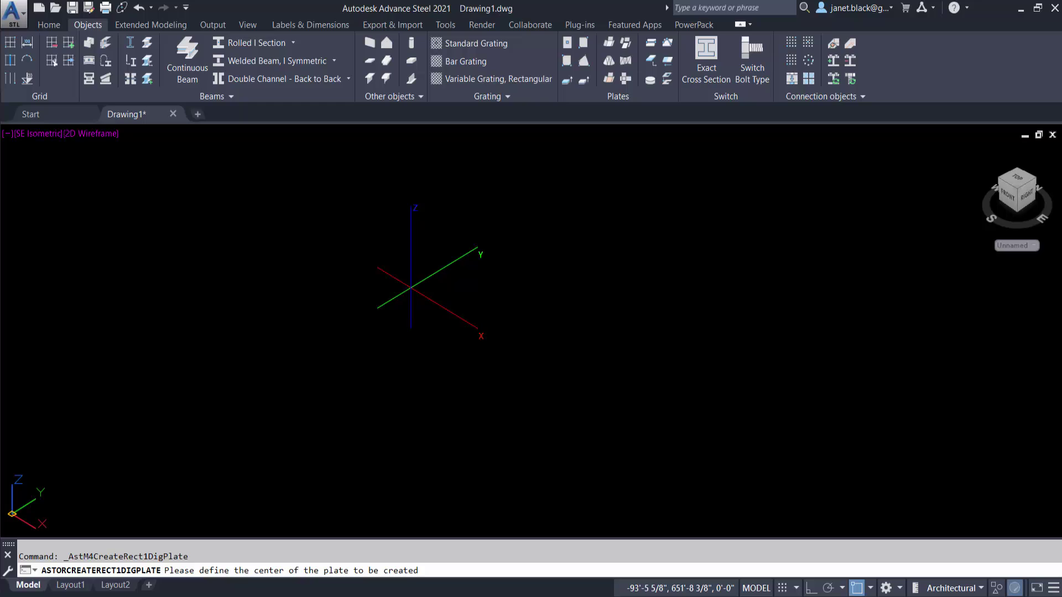
text(0,0,0)
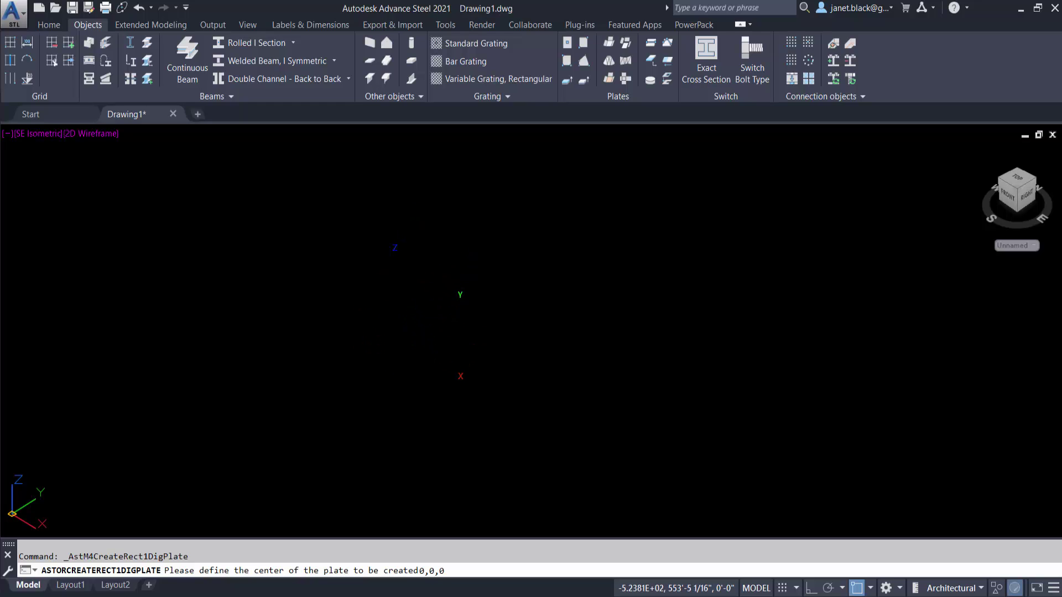
key(Return)
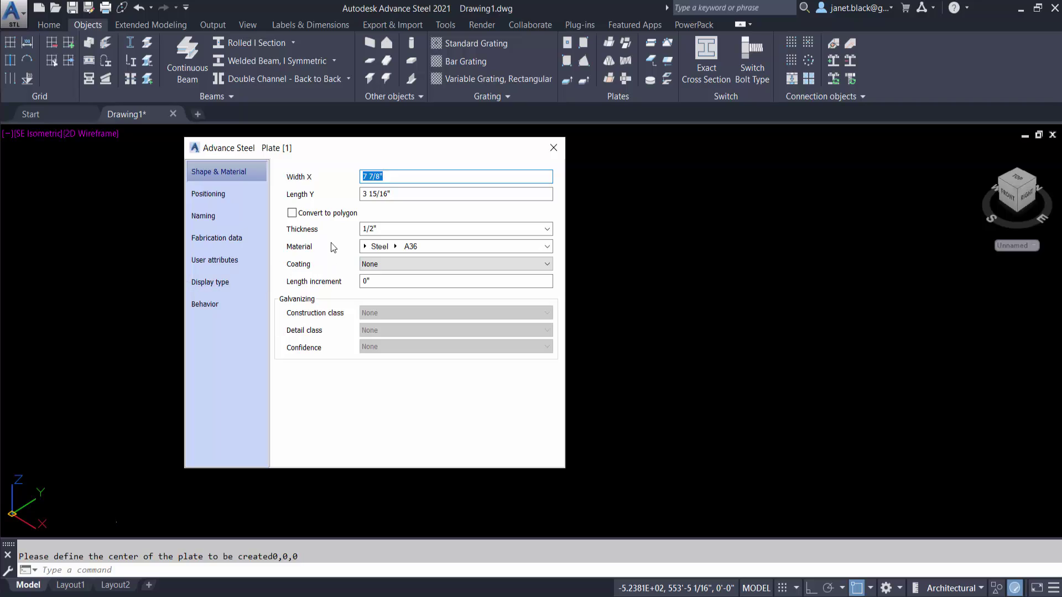
click(547, 230)
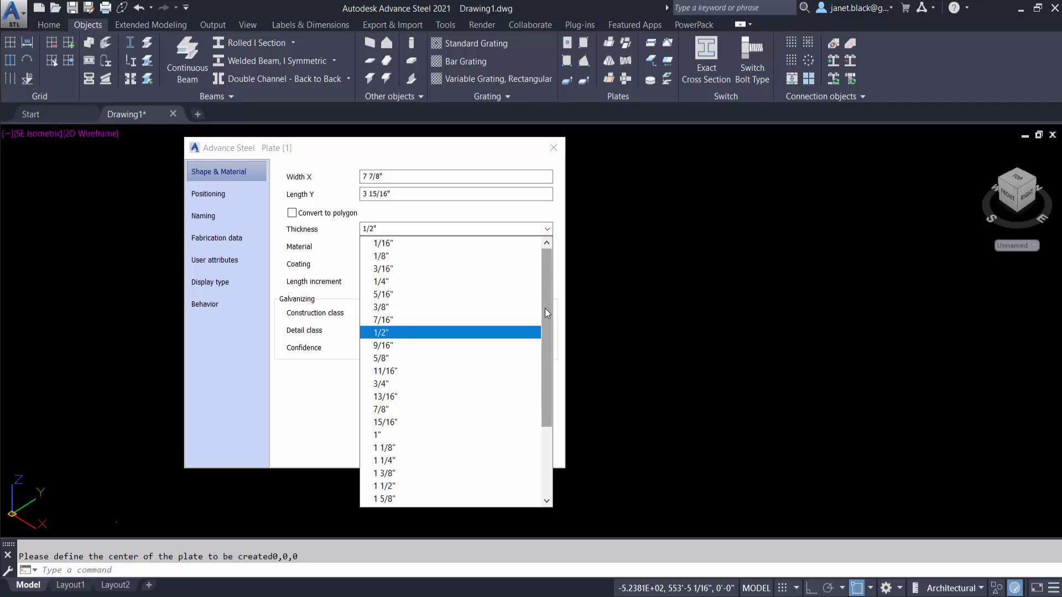
click(450, 256)
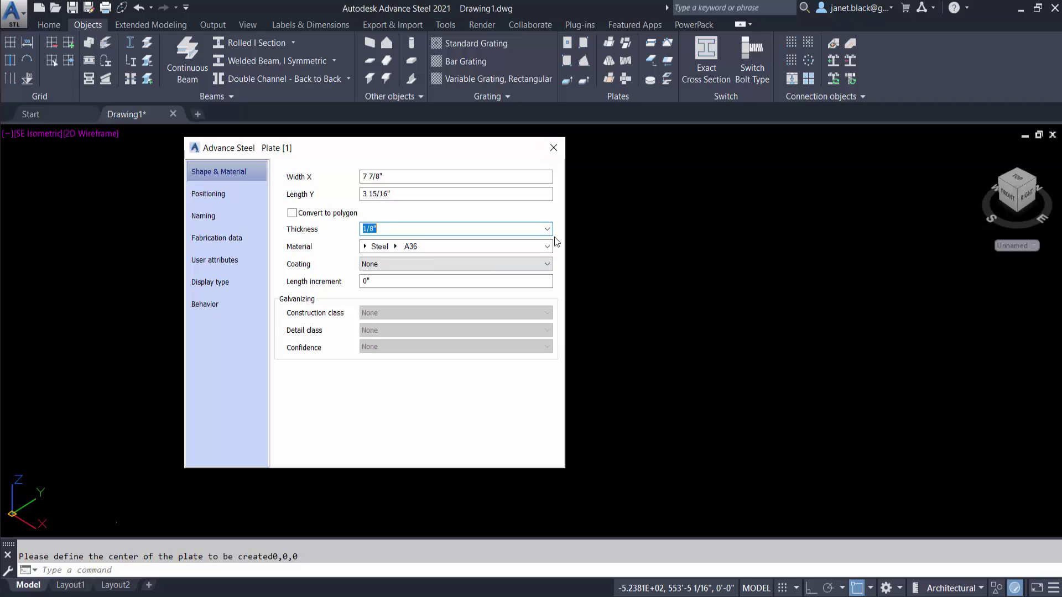
- Set the plate's Model Role to Plate on the Naming page and close its properties
click(212, 217)
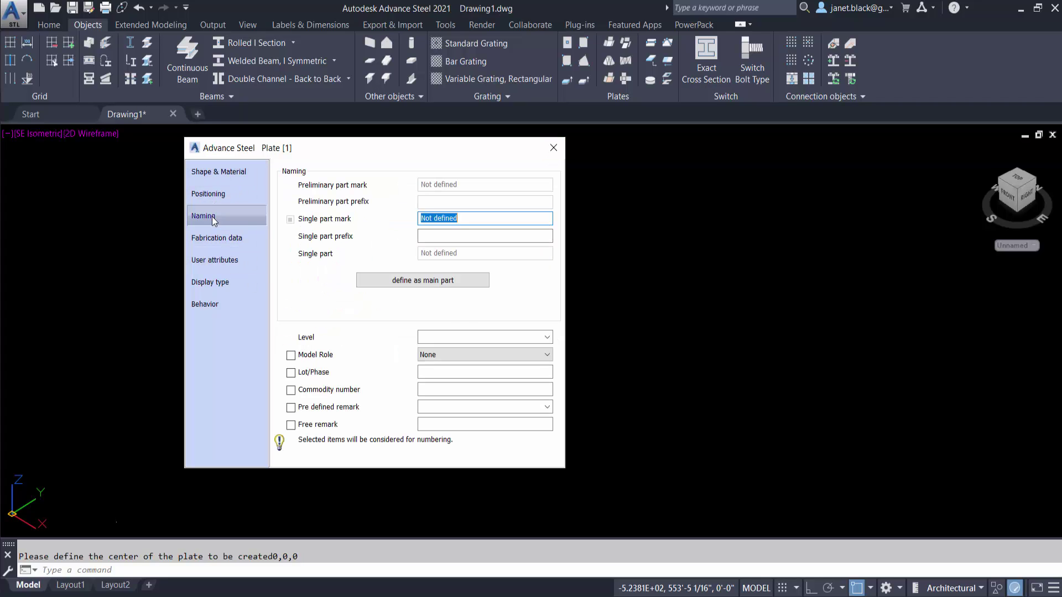
click(546, 355)
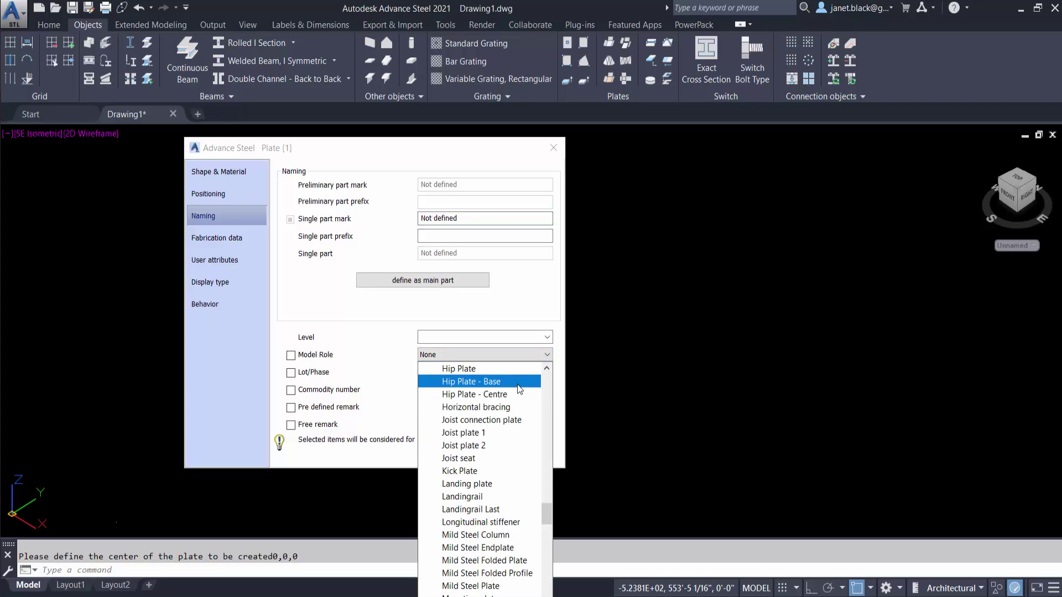
click(516, 383)
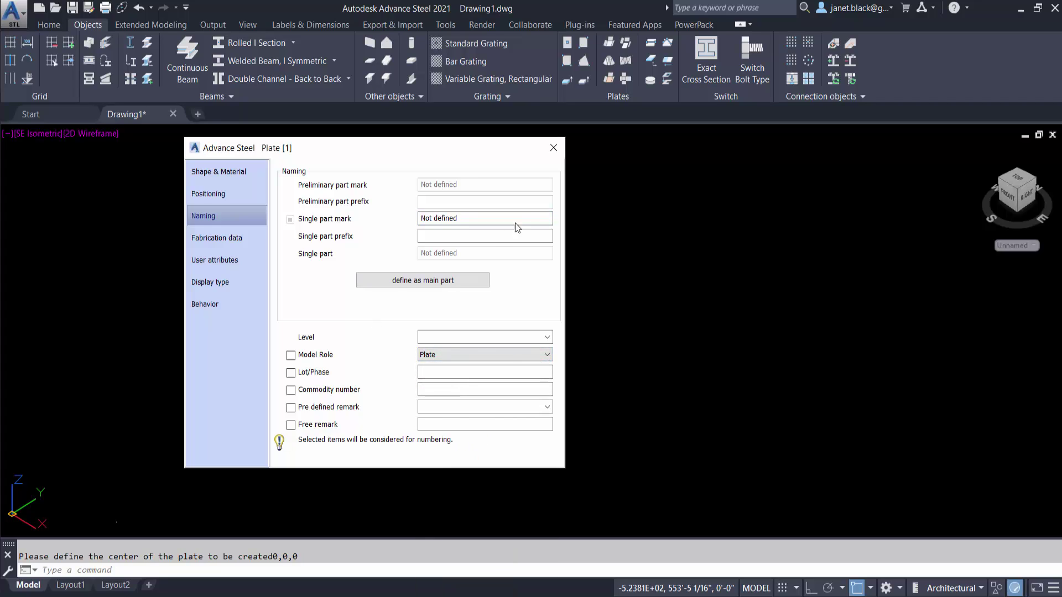
click(554, 148)
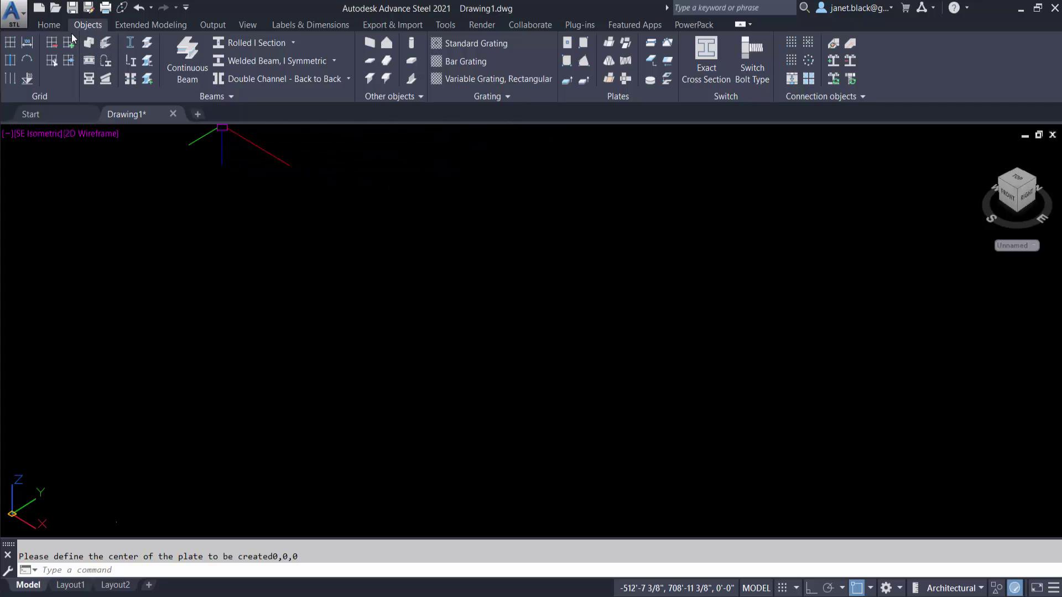
- Pan the view and zoom to extents so the whole plate fills the screen
click(211, 26)
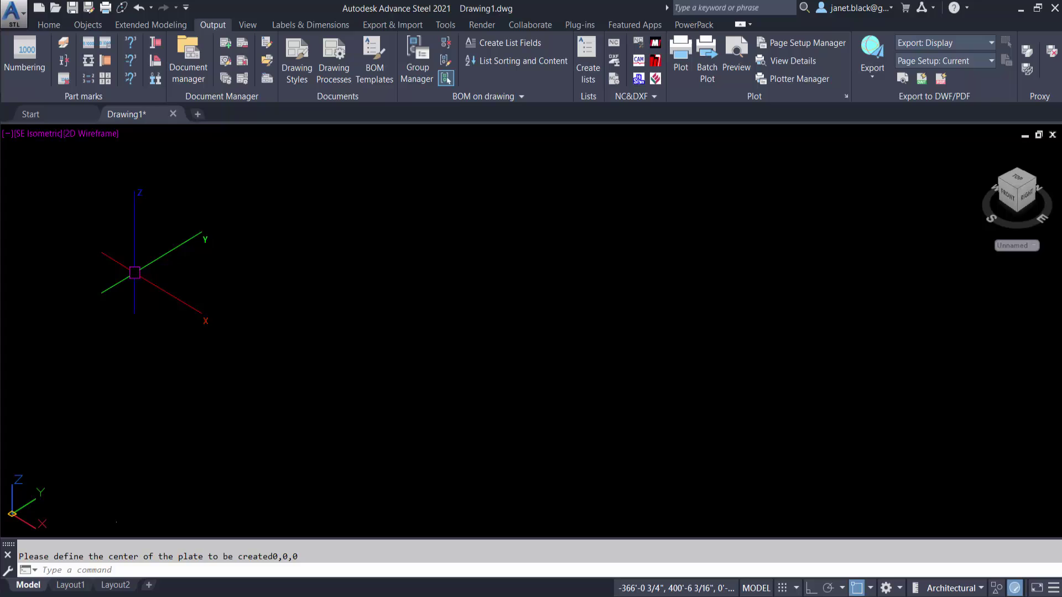
middle_drag(156, 372, 188, 329)
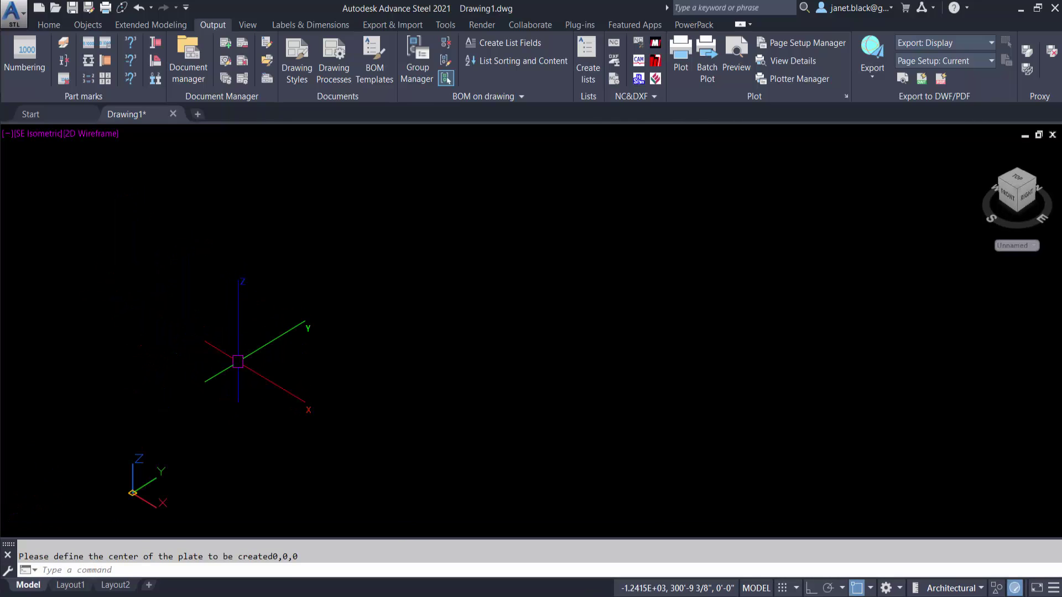
middle_click(240, 362)
middle_click(240, 361)
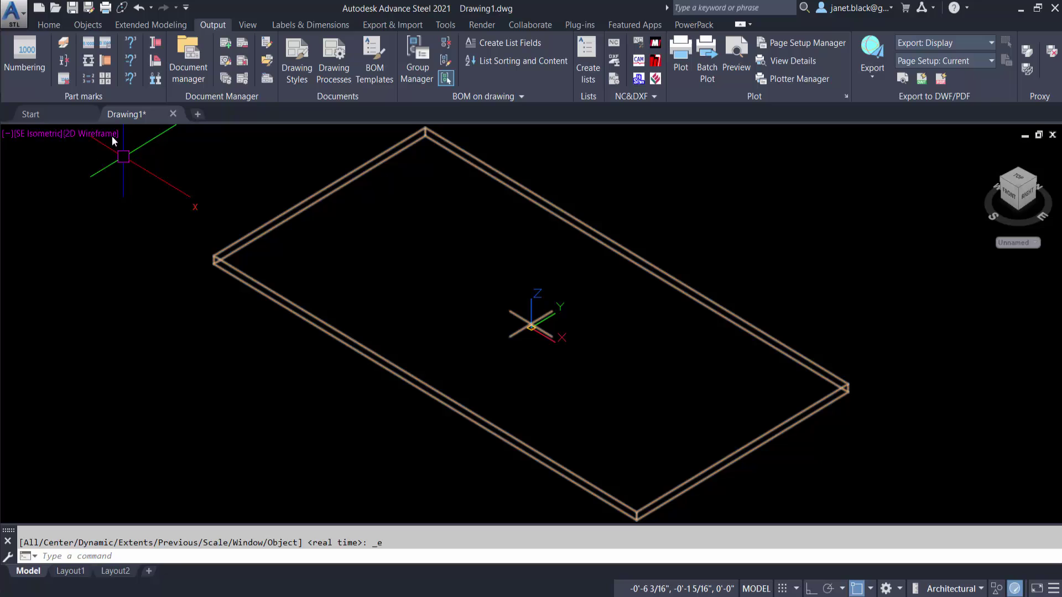
- Number parts from start 1 using SP:1000,1001...;MP:1,2,3, with assemblies processed the same way
click(35, 67)
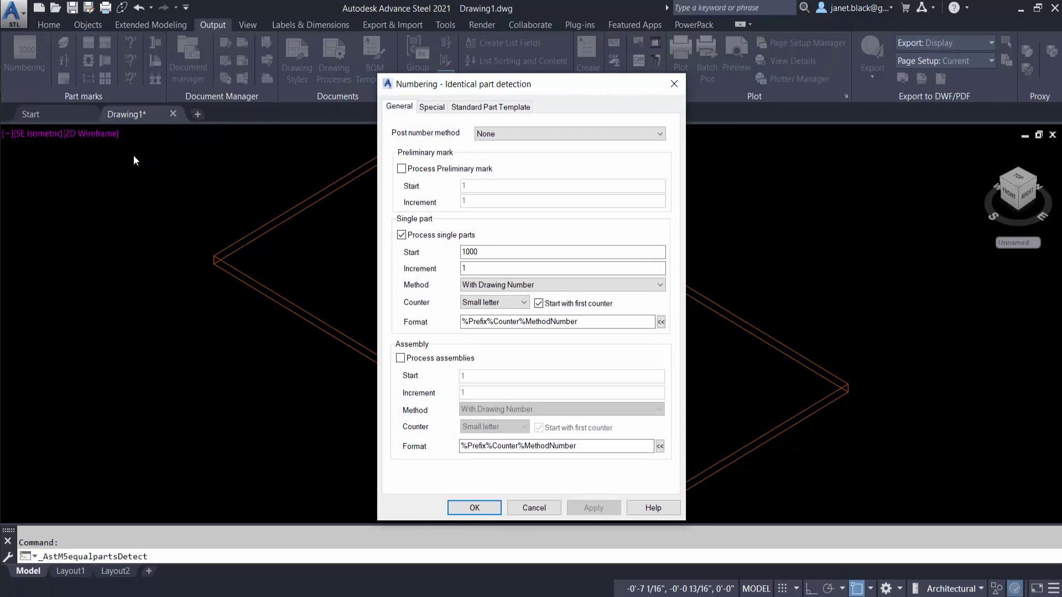
drag(500, 253, 432, 259)
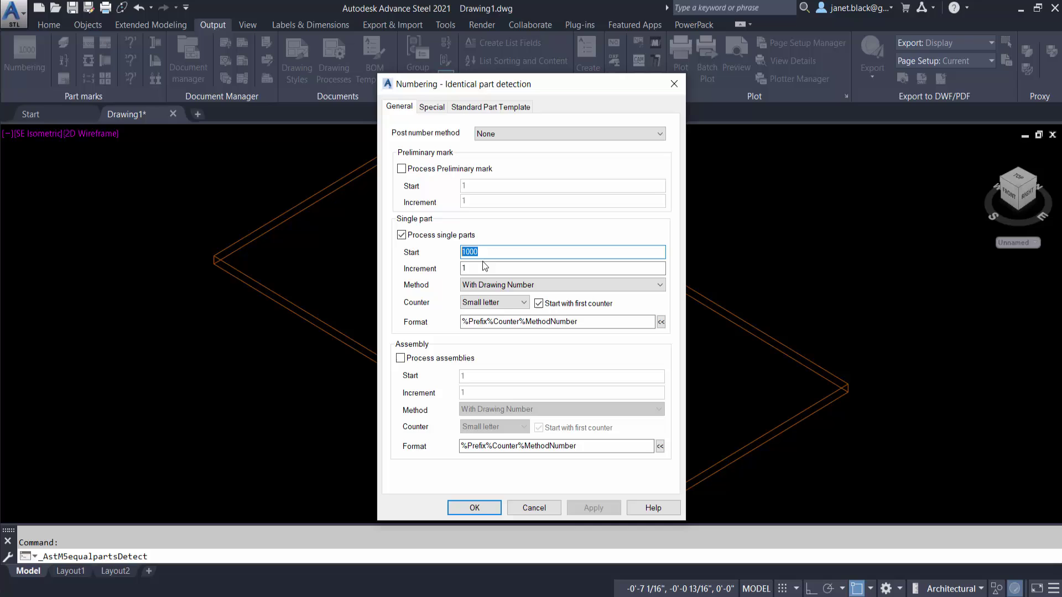
text(1)
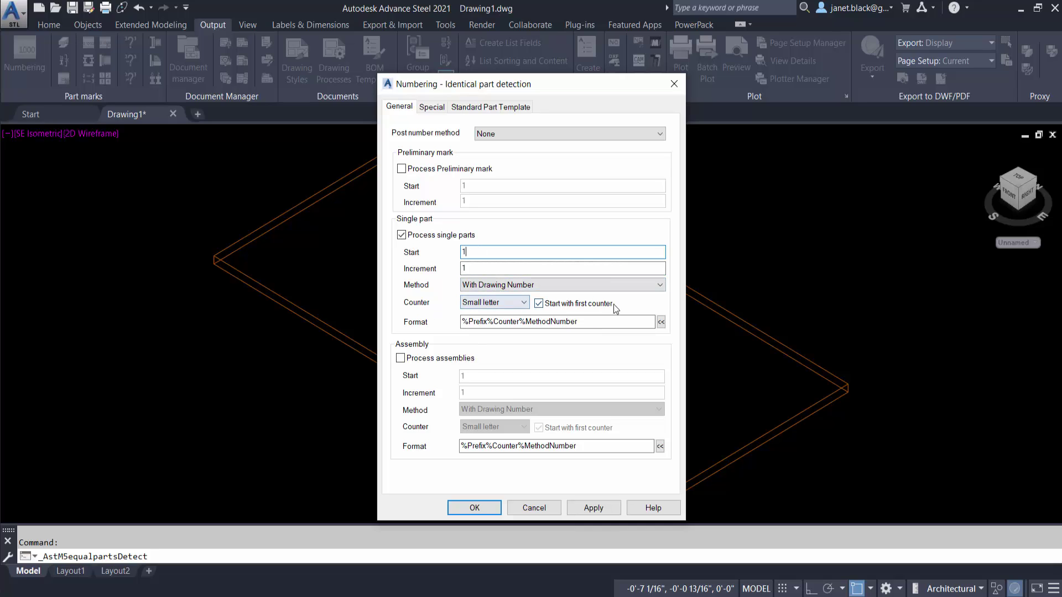
click(657, 286)
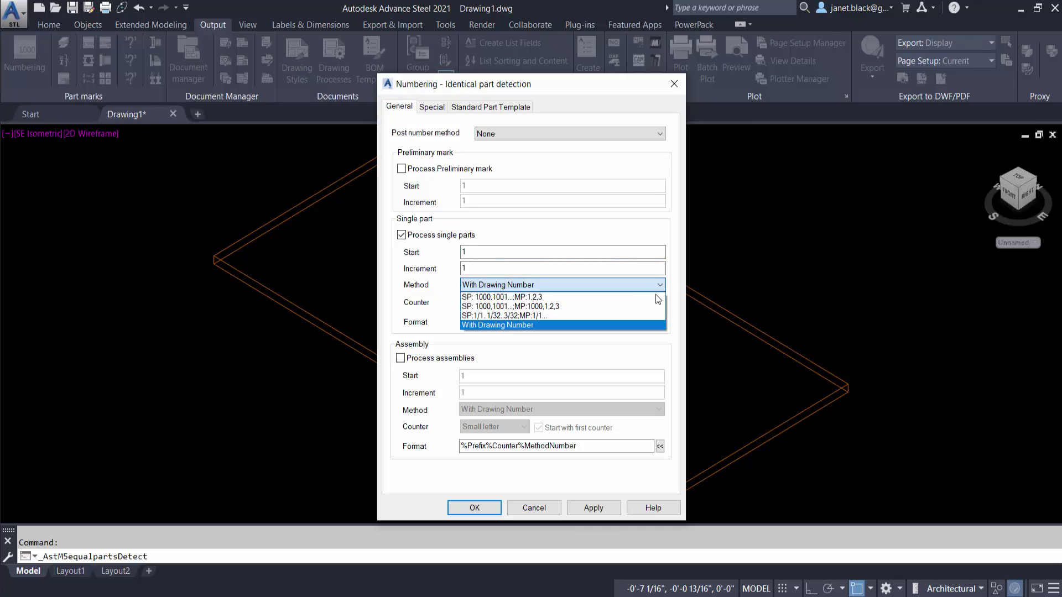
click(647, 298)
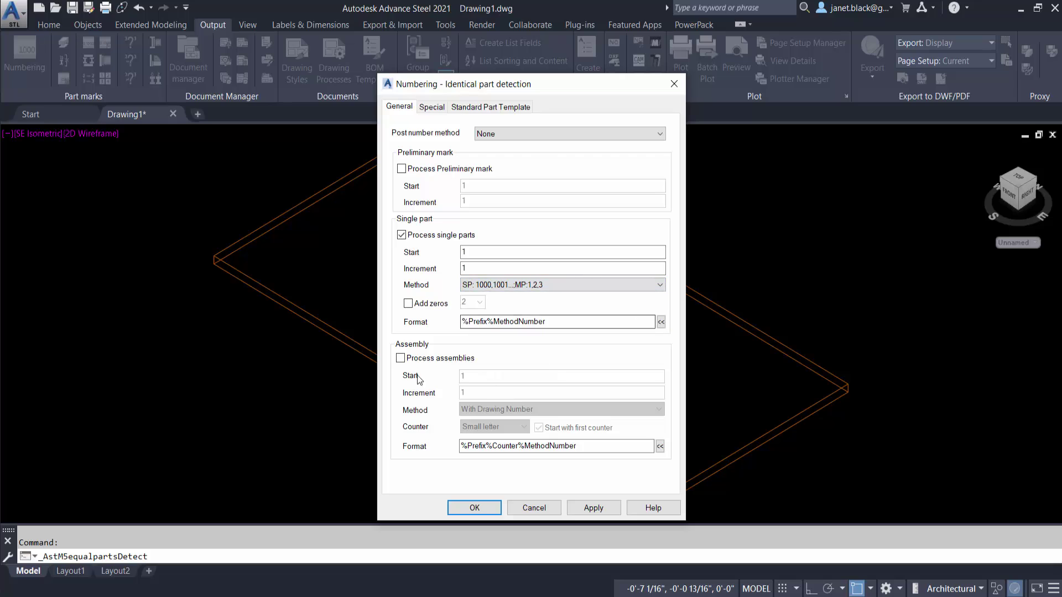
click(400, 358)
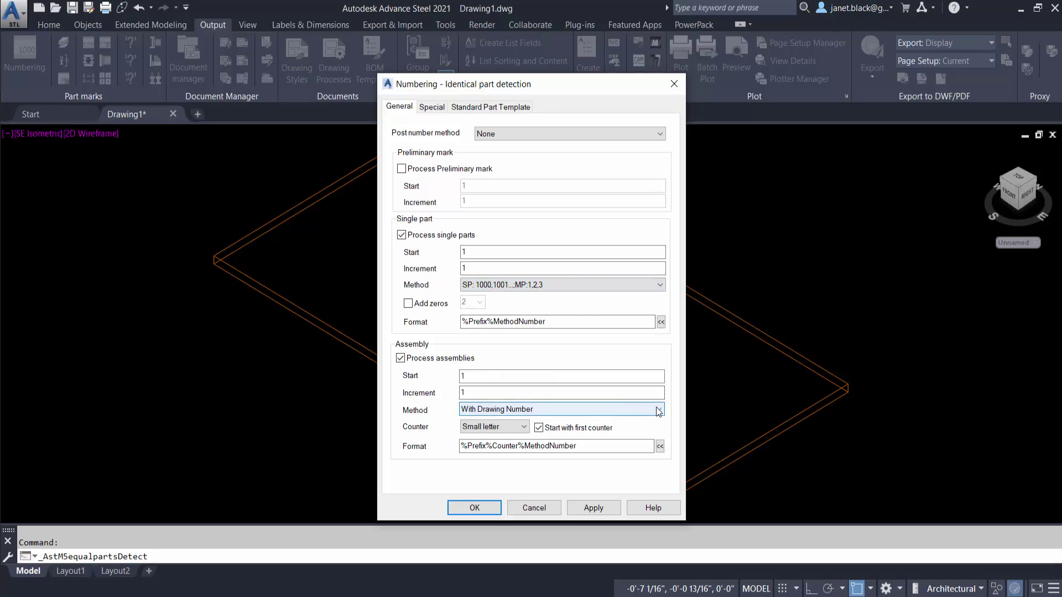
click(658, 410)
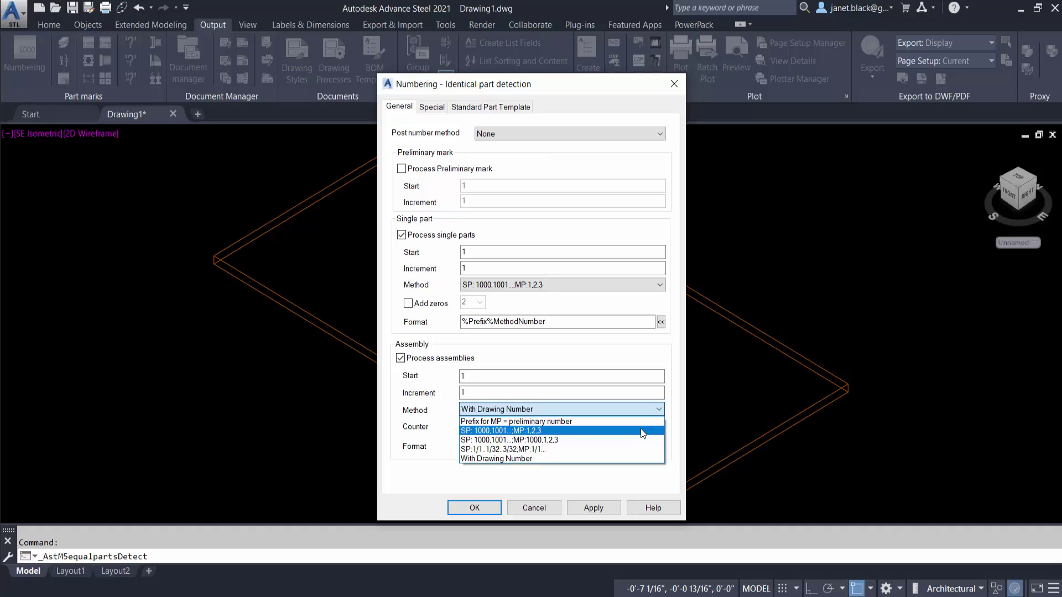
click(642, 431)
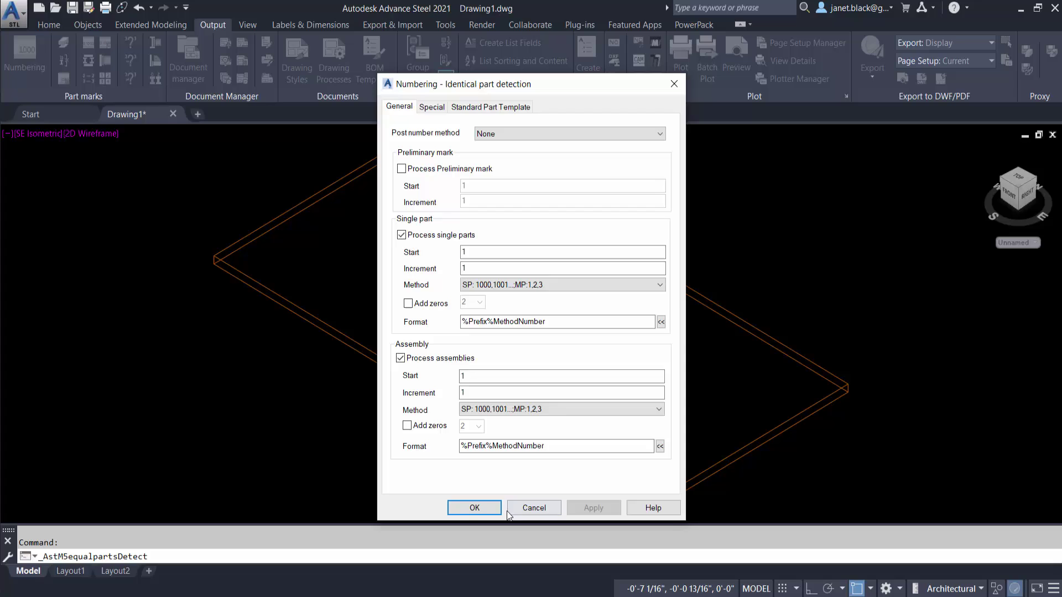
click(476, 507)
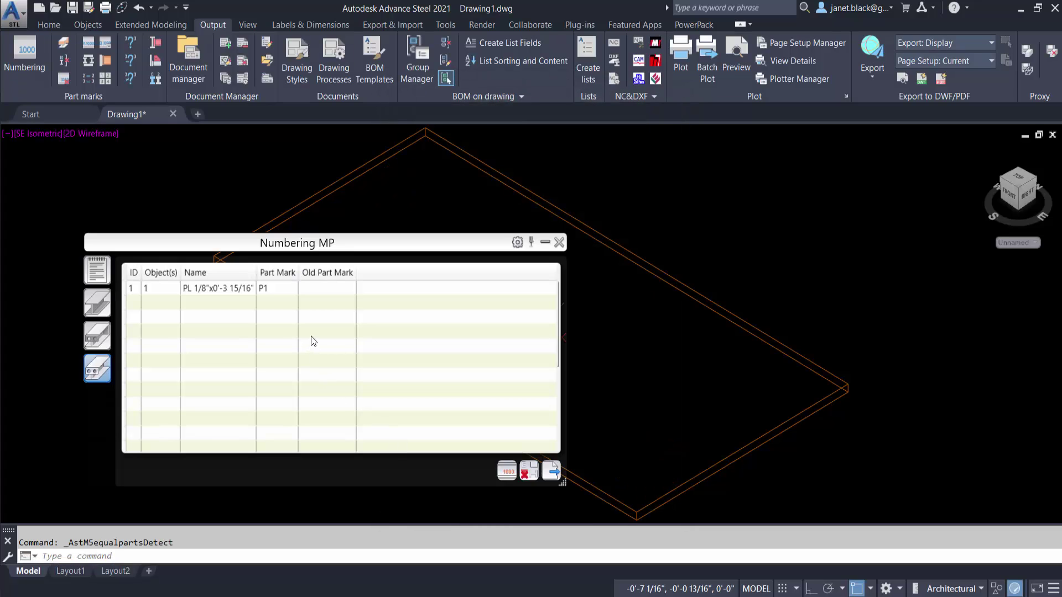
click(558, 242)
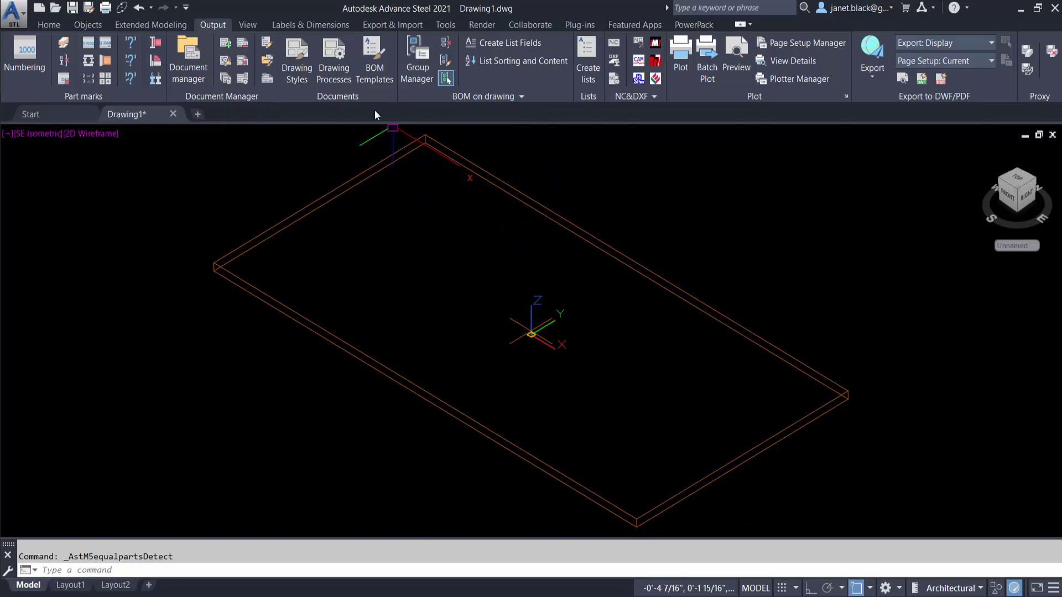
- Run the Singleparts process All Sp Each ANSI-A to create Part p1 Sheet 1
click(333, 65)
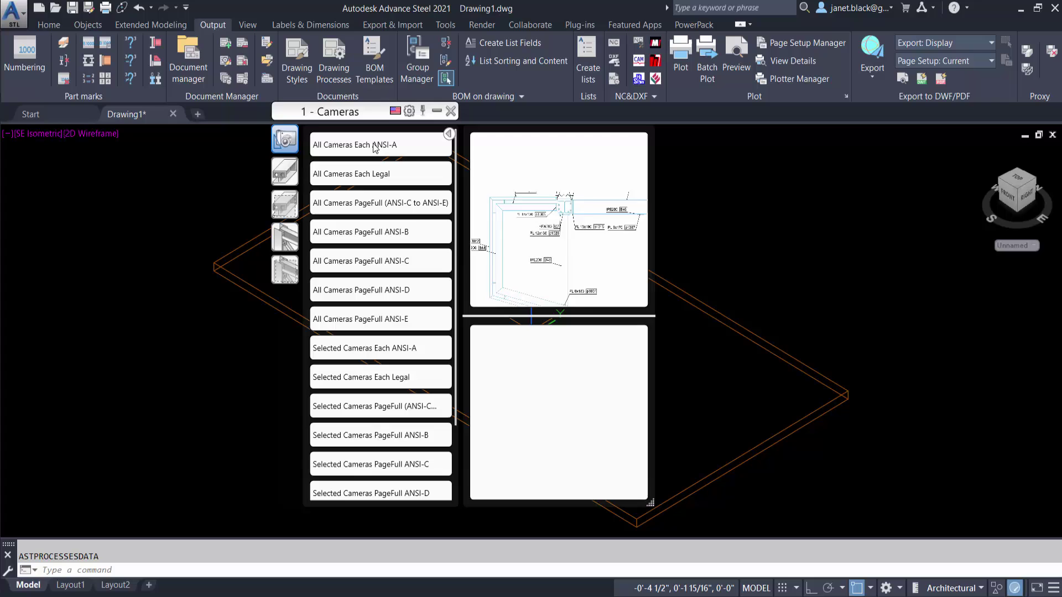
drag(363, 119, 216, 141)
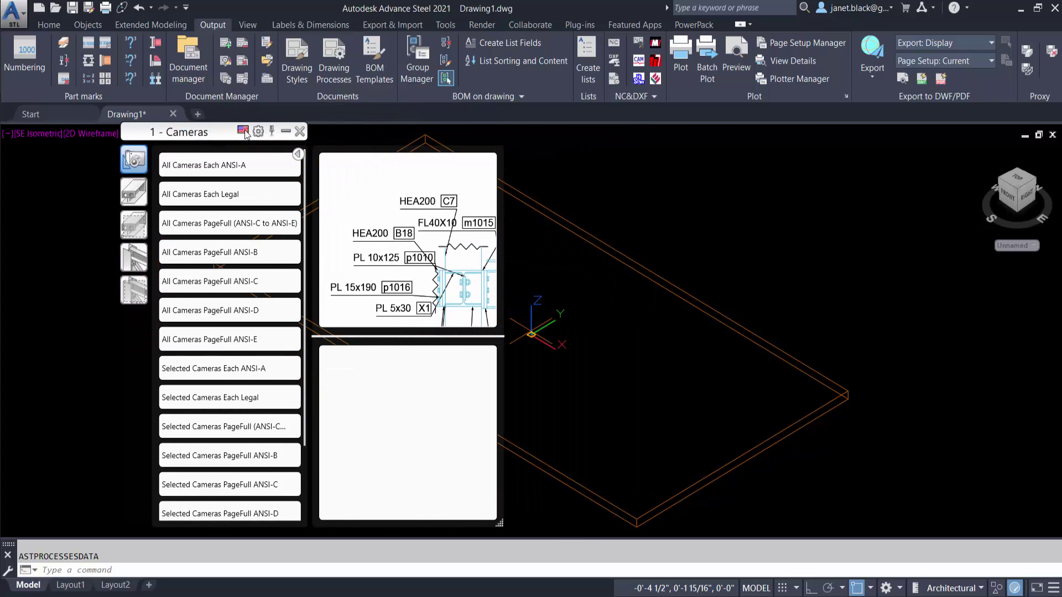
click(242, 131)
click(127, 201)
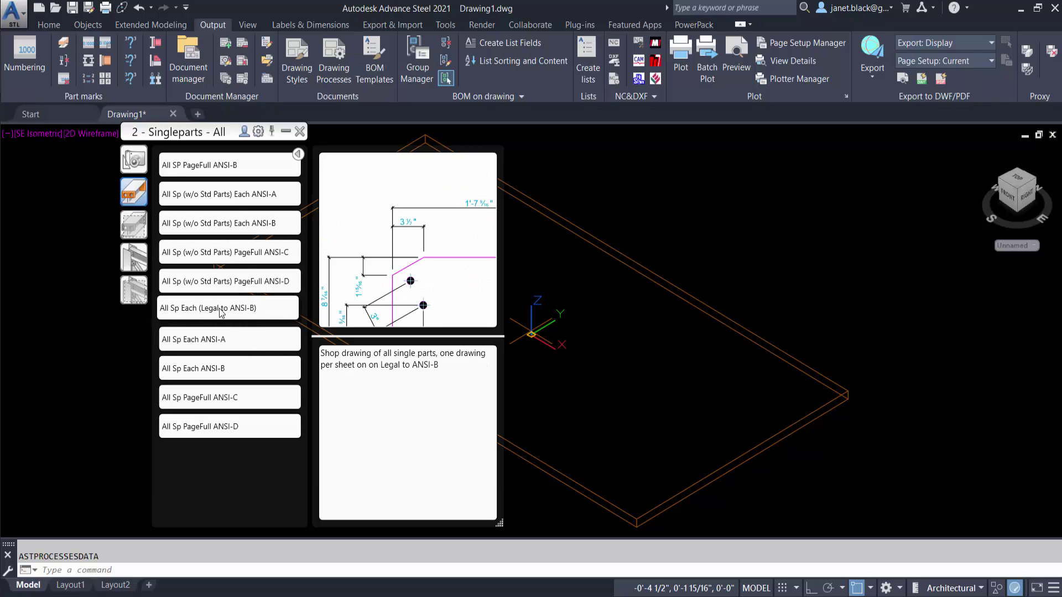
click(224, 343)
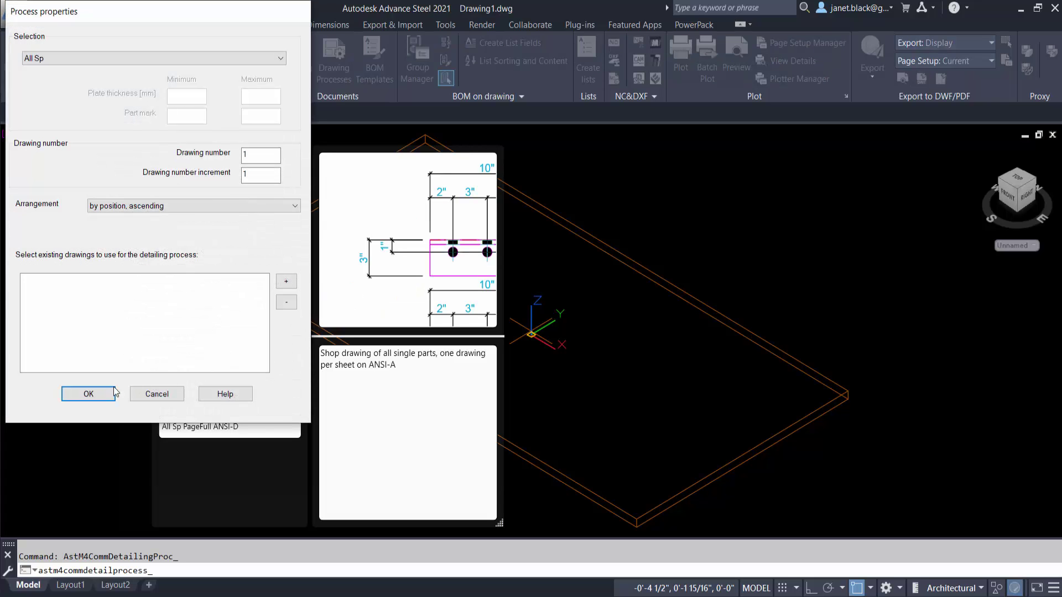
click(98, 396)
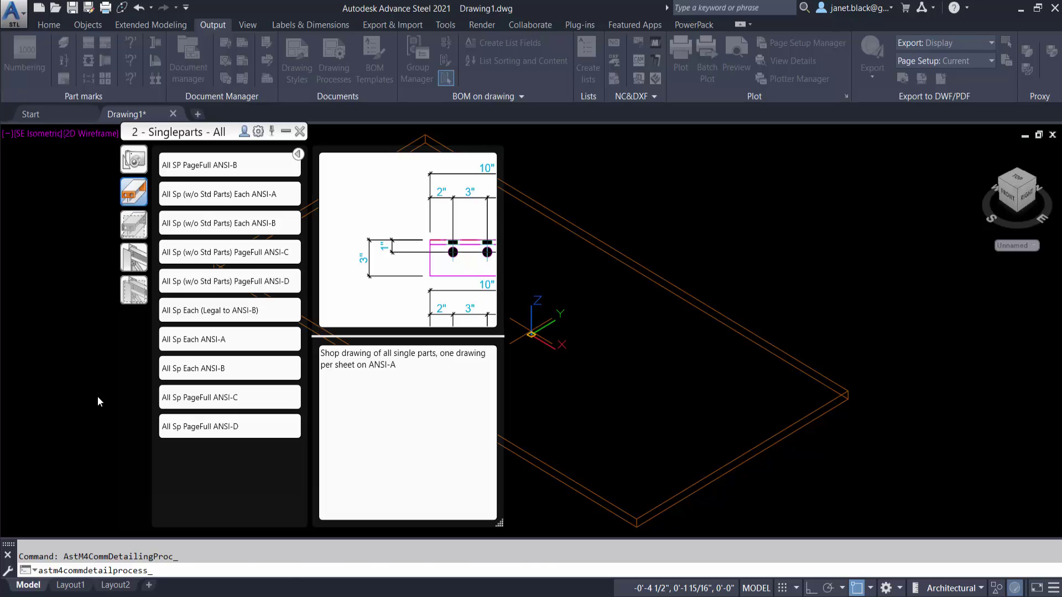
click(97, 396)
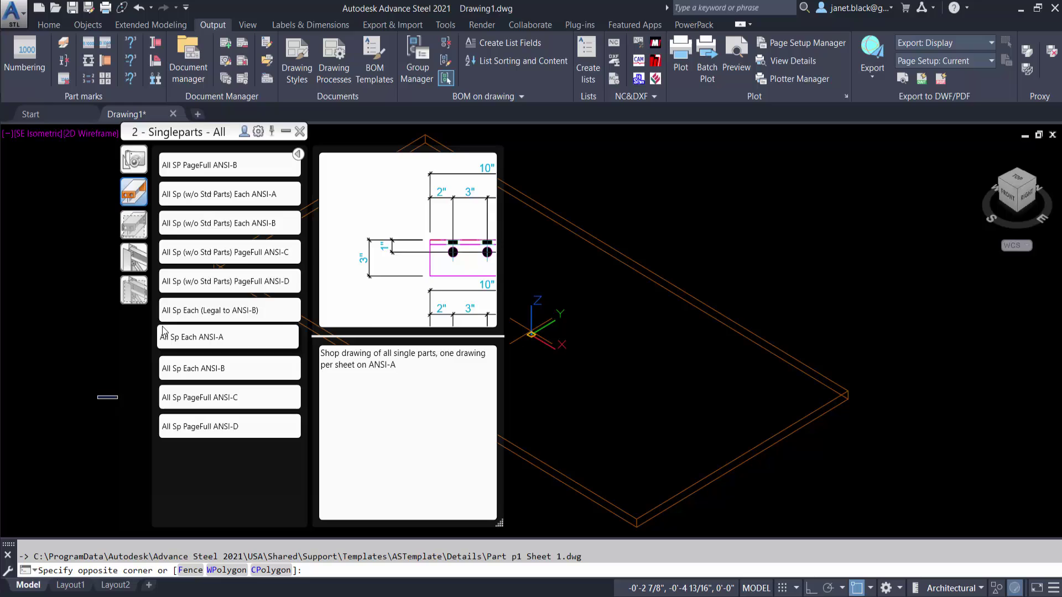
- Run the All Assemblies Each ANSI-B process to create Assembly P1 Sheet 2
click(133, 257)
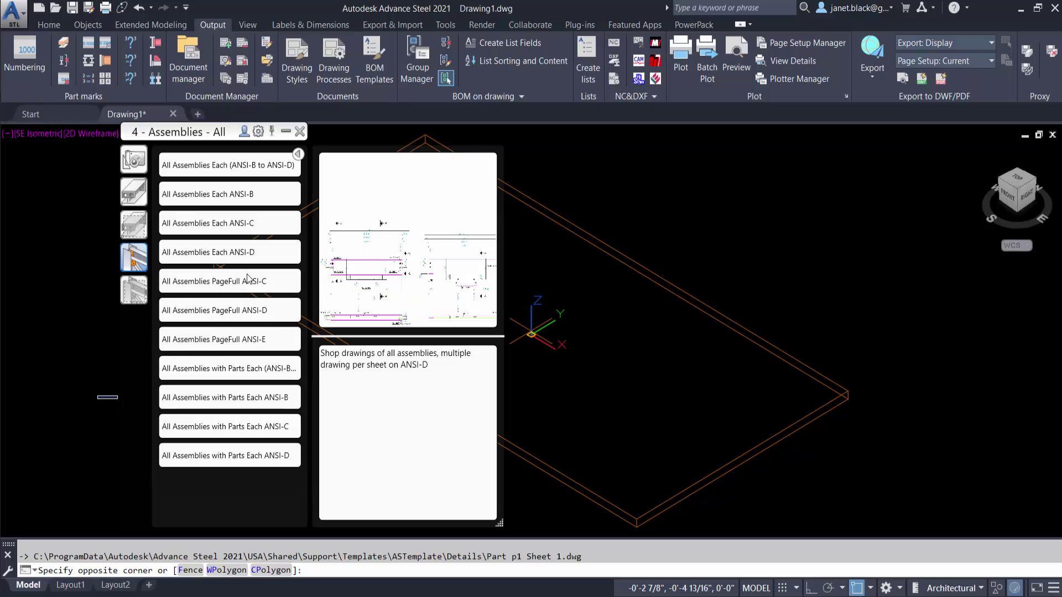
click(202, 194)
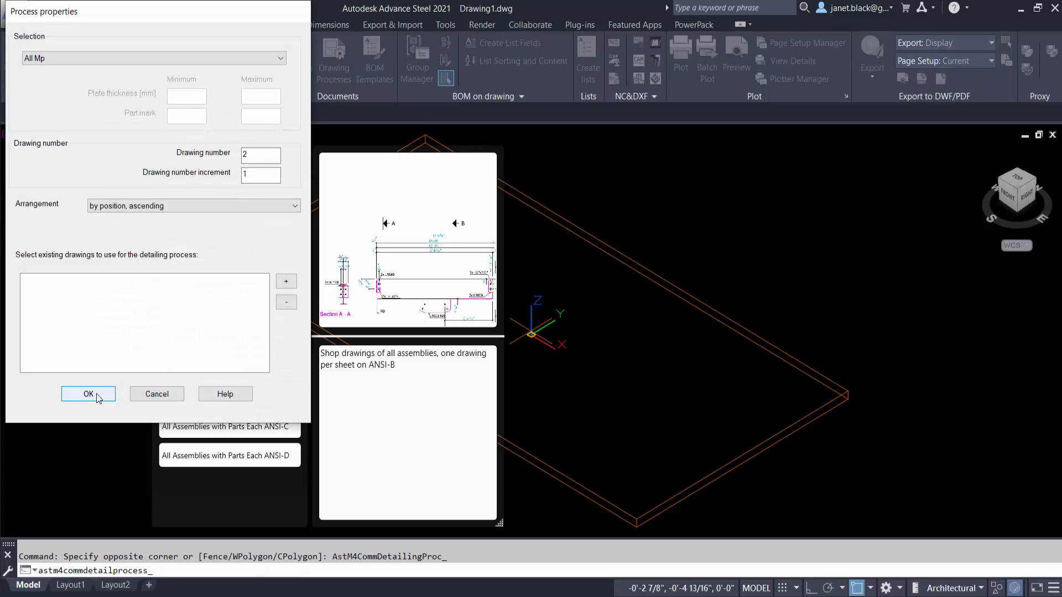
click(89, 394)
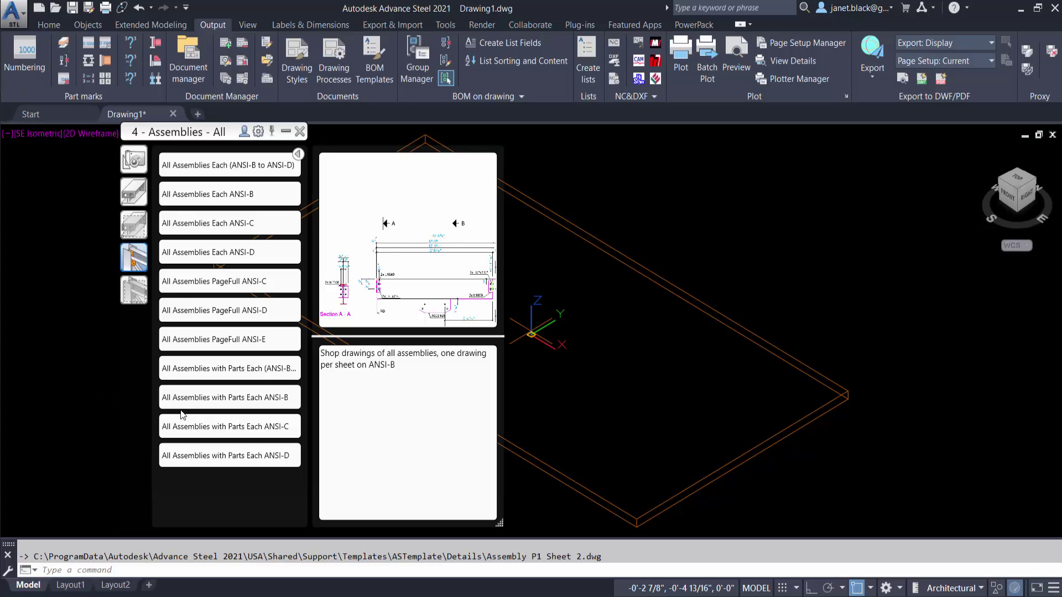
- Close the Drawing Processes palette and open plate p1's part detail drawing
click(298, 132)
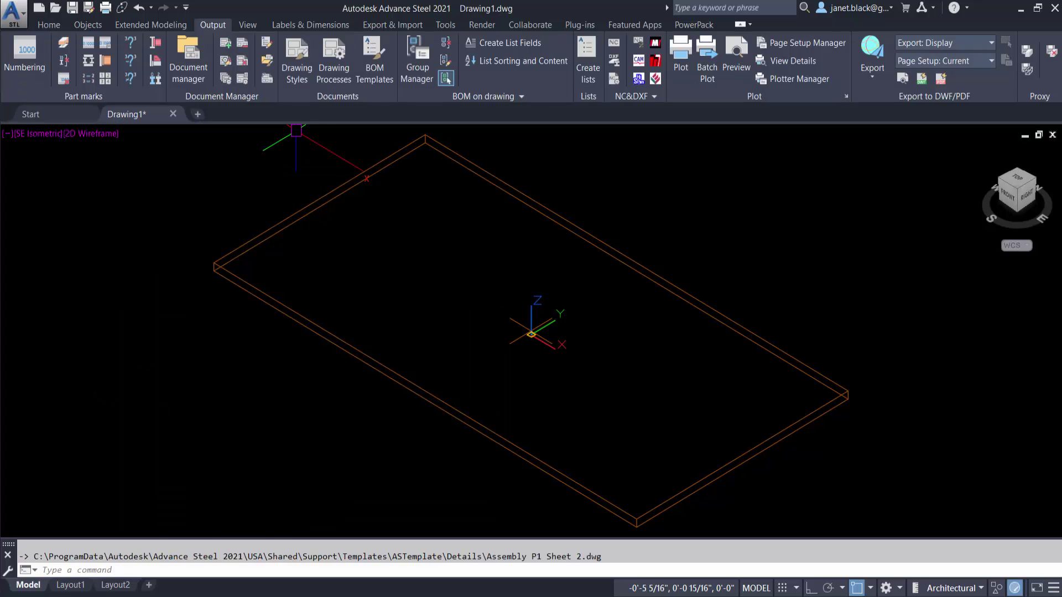
click(282, 302)
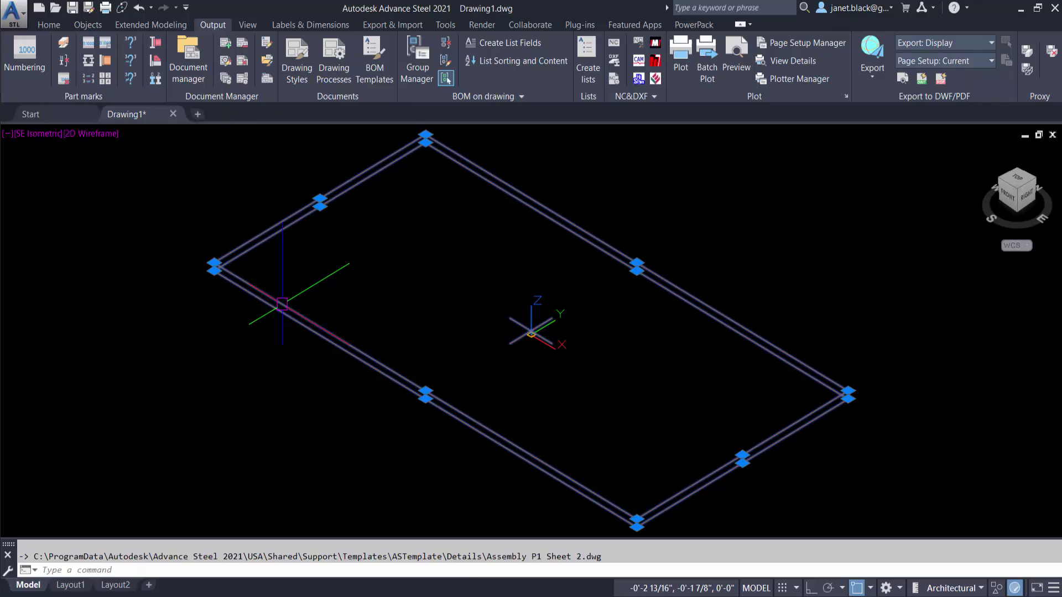
right_click(282, 302)
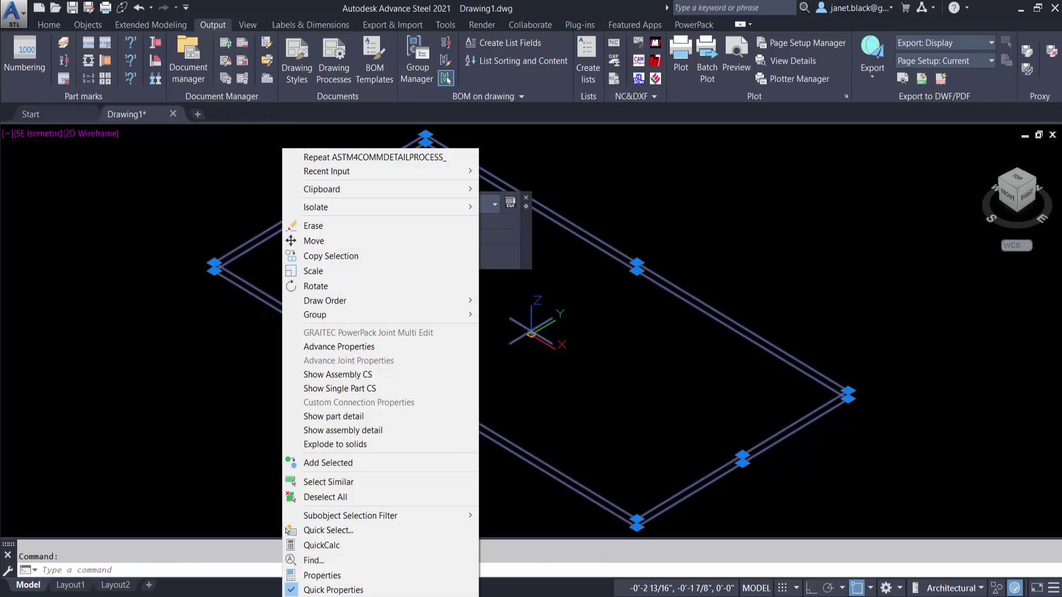
click(357, 417)
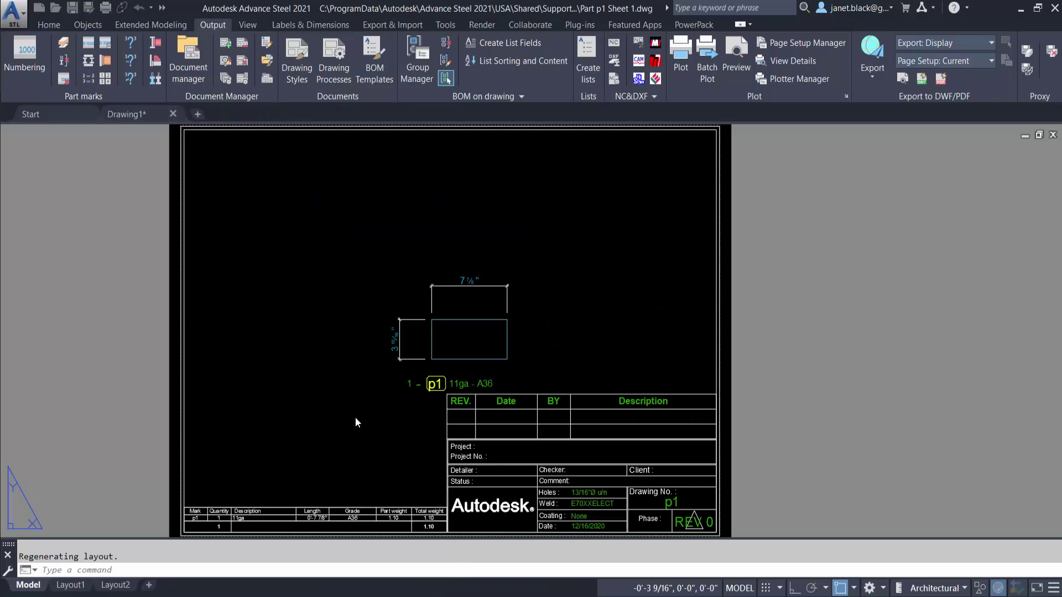
scroll(412, 394, up, 3)
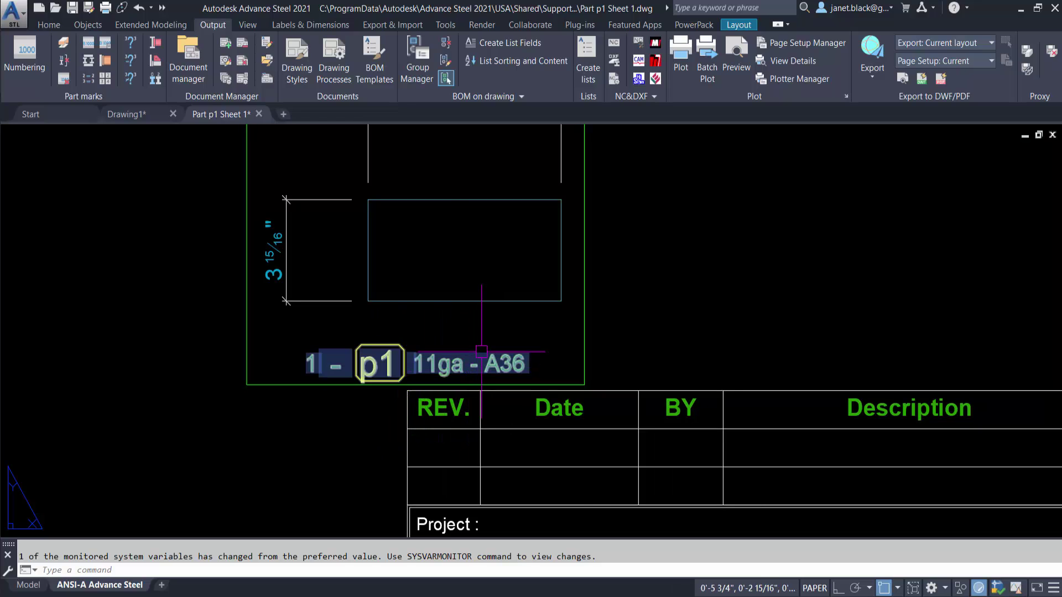
scroll(492, 316, down, 2)
middle_drag(407, 446, 434, 342)
middle_drag(361, 403, 379, 387)
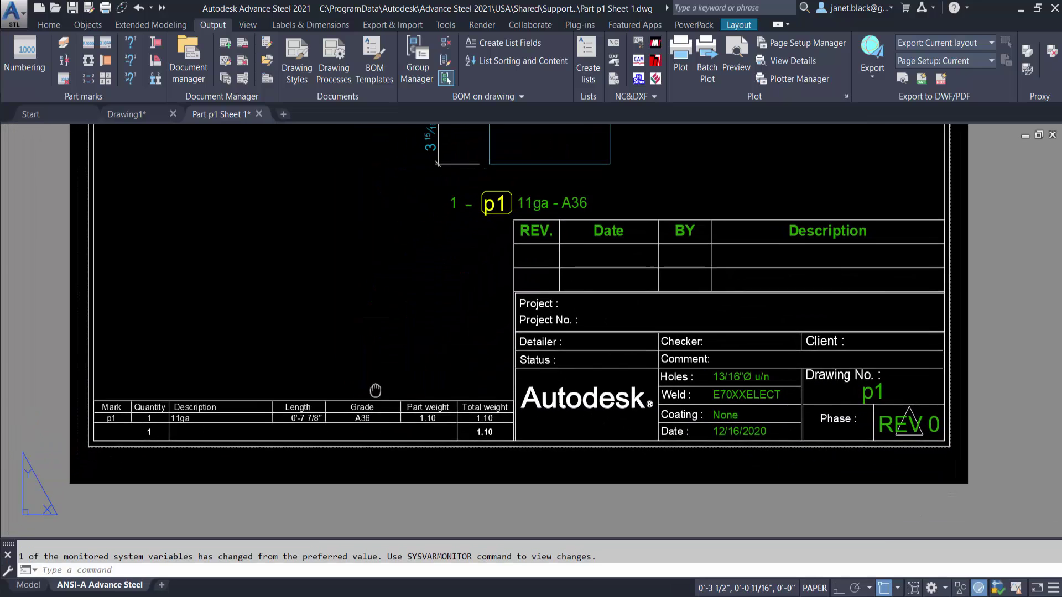
scroll(348, 403, up, 2)
middle_drag(293, 397, 376, 382)
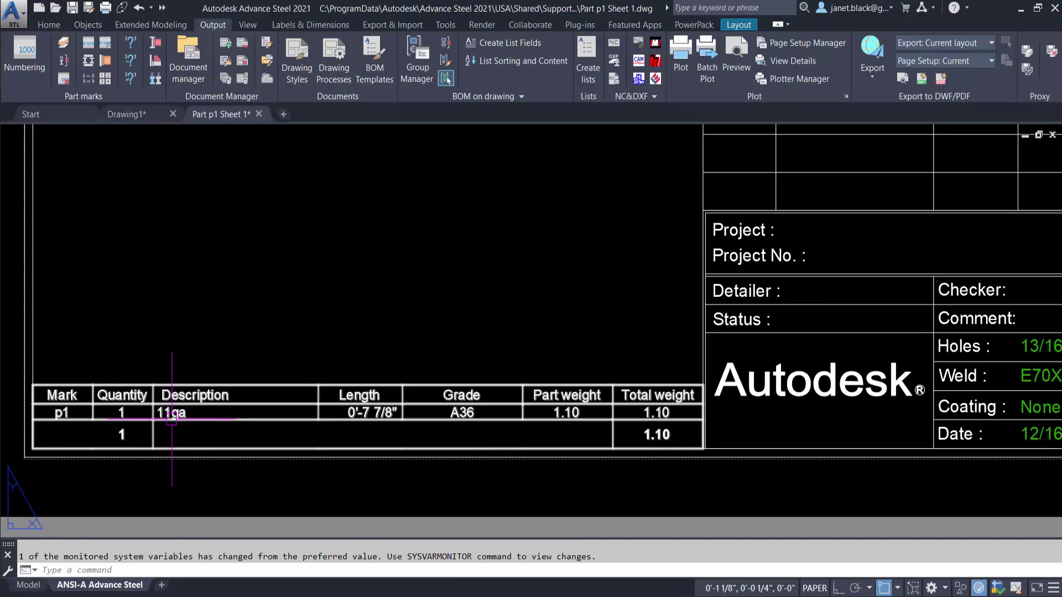
scroll(173, 419, down, 5)
middle_drag(329, 370, 323, 415)
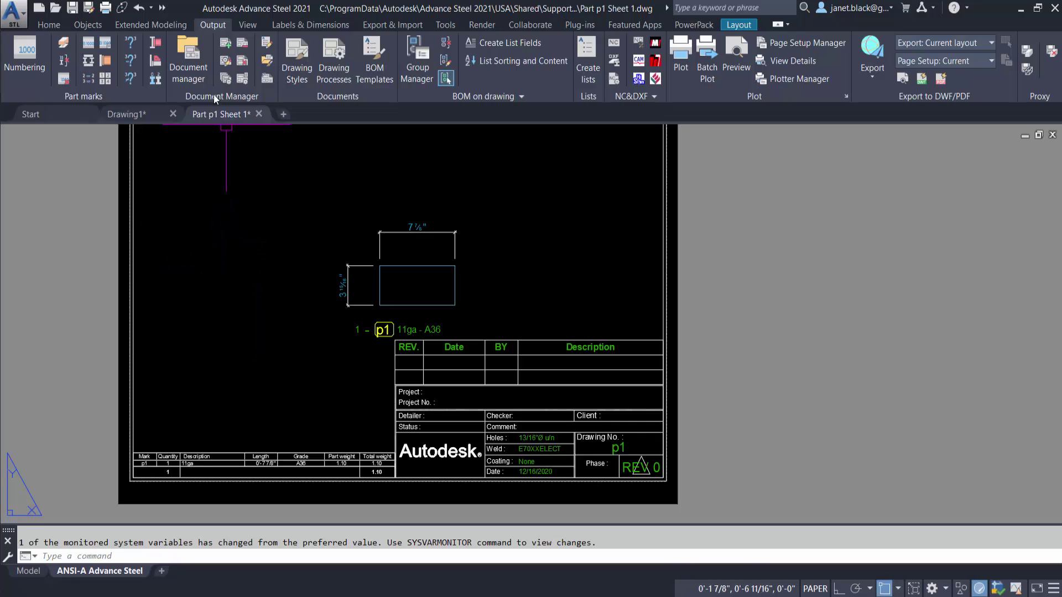
- From the Drawing1 model, open Assembly P1 Sheet 2.dwg under Details > Up to date in Document manager
click(192, 77)
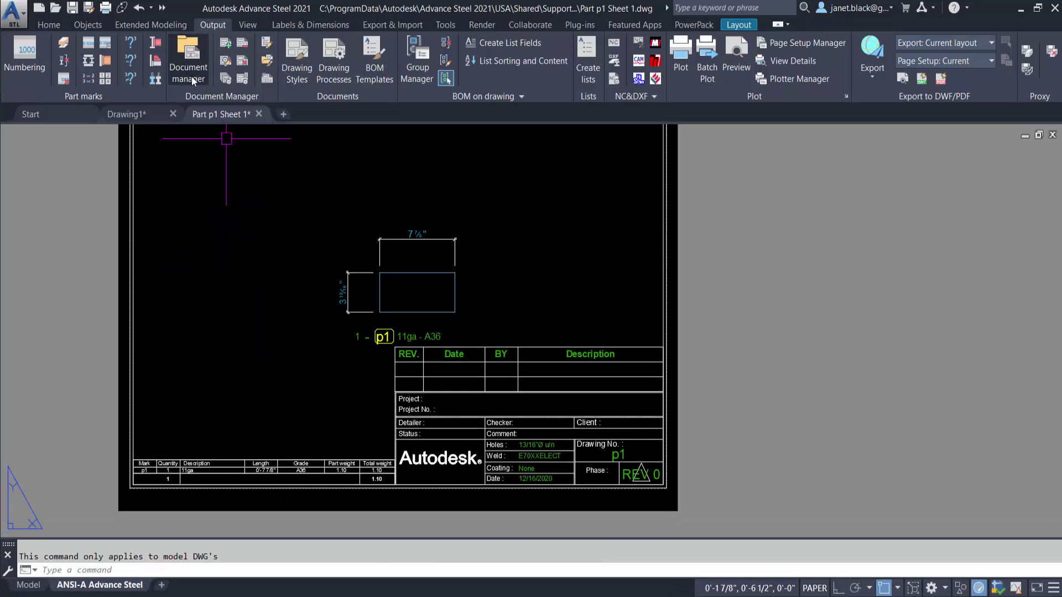
click(135, 117)
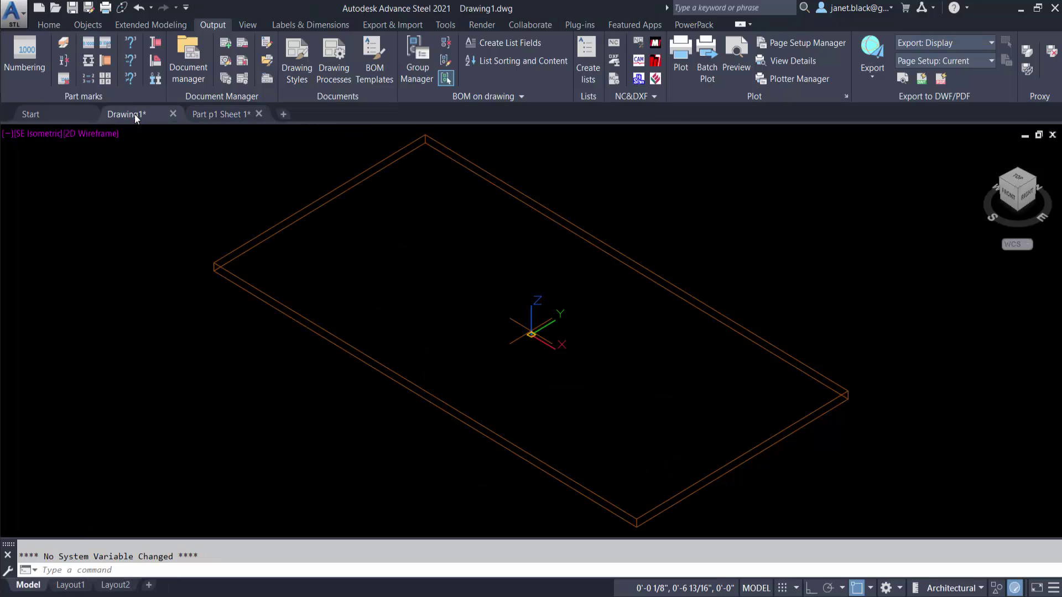
click(190, 66)
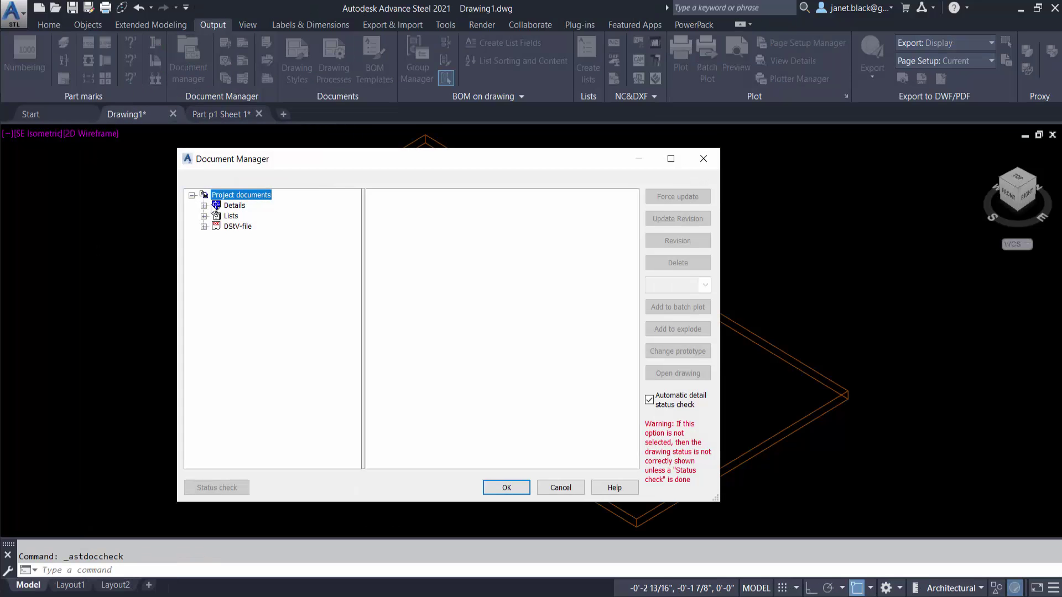
click(204, 206)
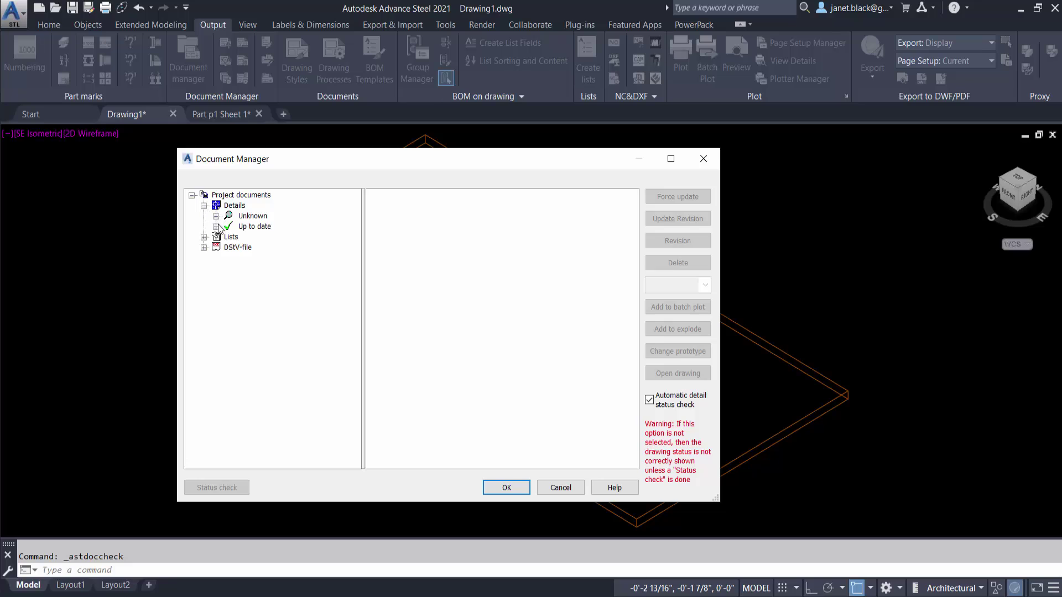
click(216, 226)
click(274, 237)
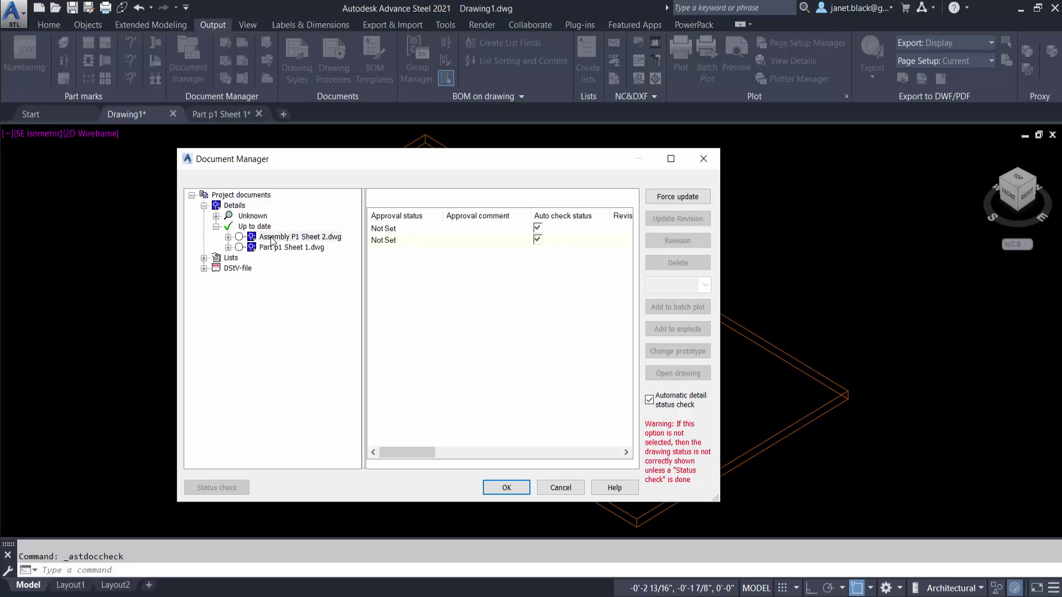
click(664, 374)
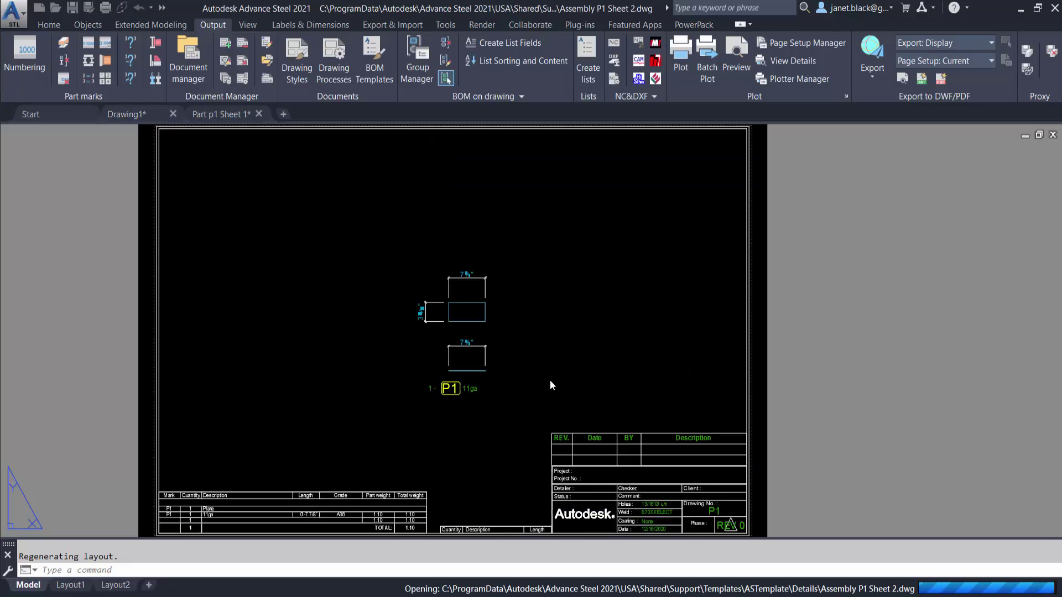
- Check the 11ga P1 label and BOM on the assembly sheet, then return to Part p1 Sheet 1
scroll(465, 394, up, 6)
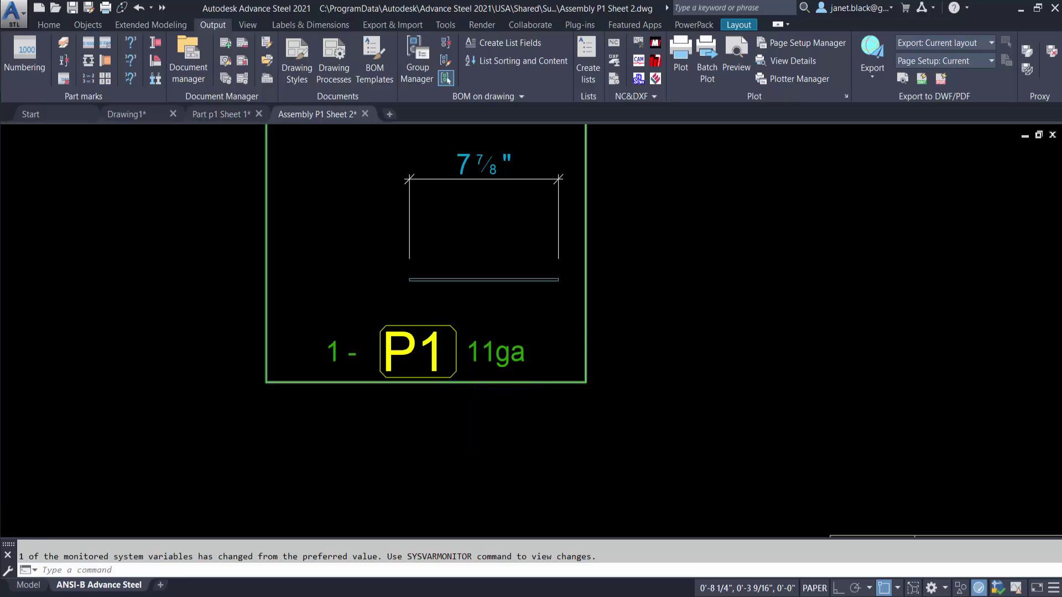
scroll(466, 391, down, 4)
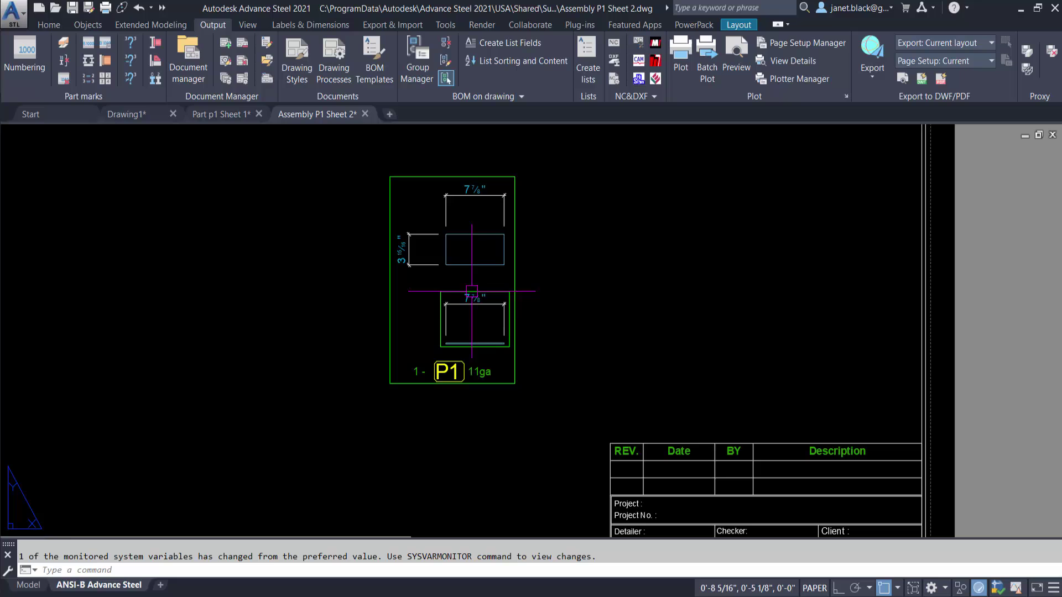
scroll(415, 362, up, 3)
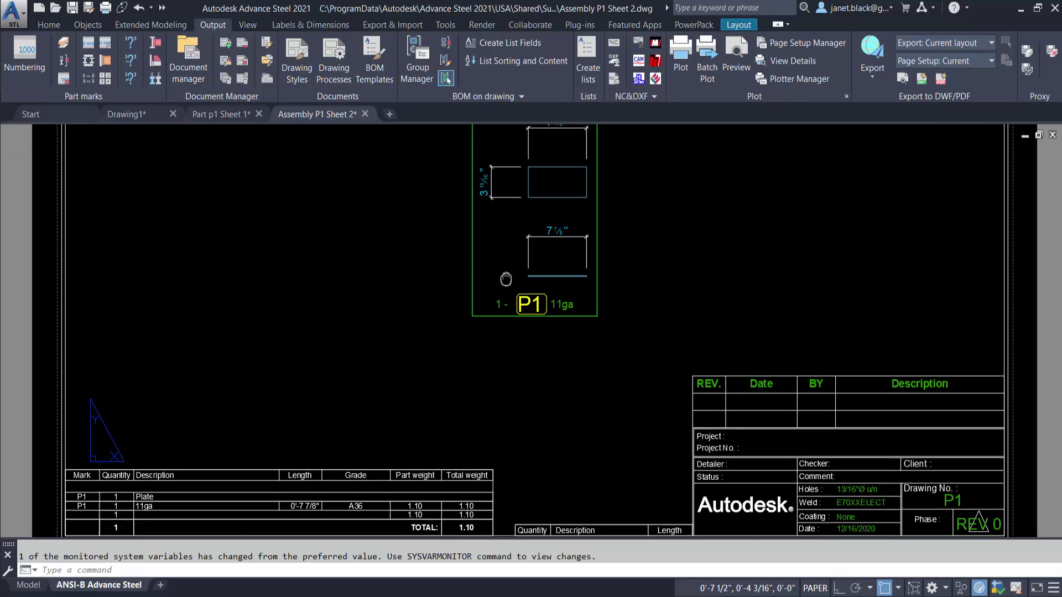
middle_drag(415, 367, 481, 306)
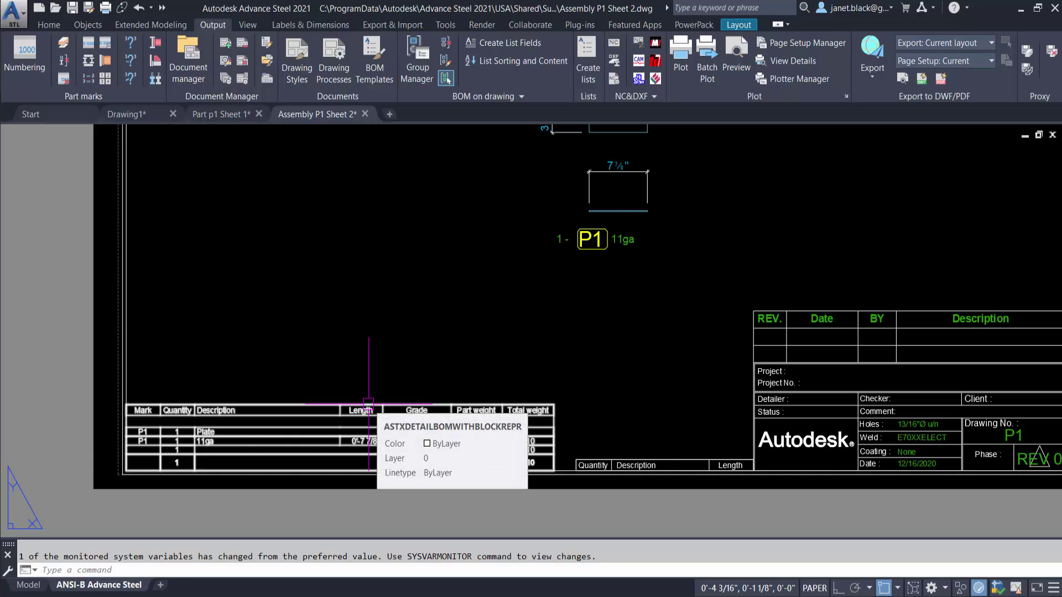
scroll(202, 434, up, 3)
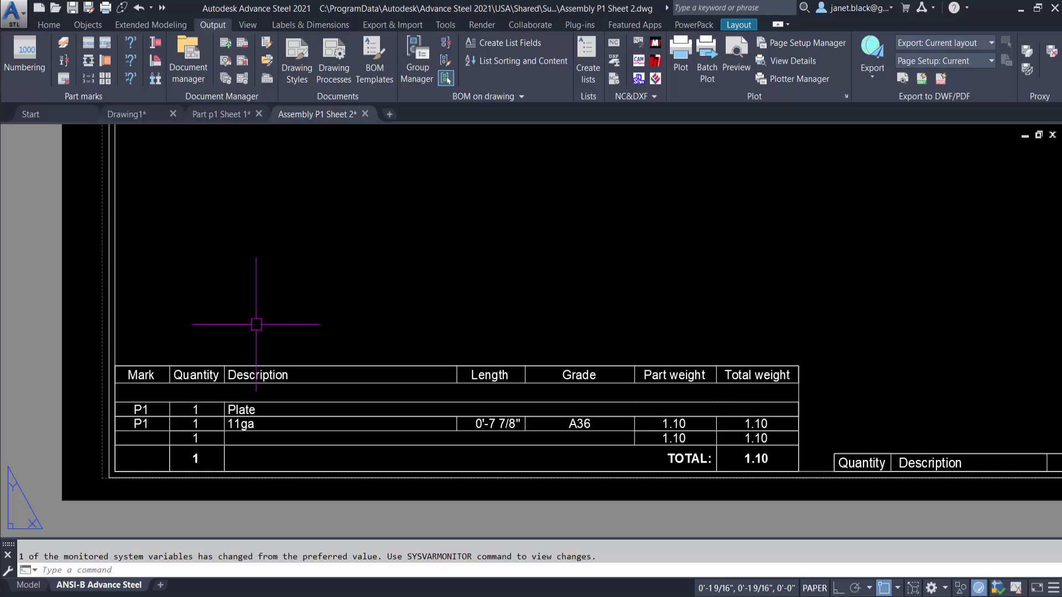
middle_drag(256, 320, 210, 342)
scroll(210, 341, down, 5)
middle_drag(273, 296, 334, 414)
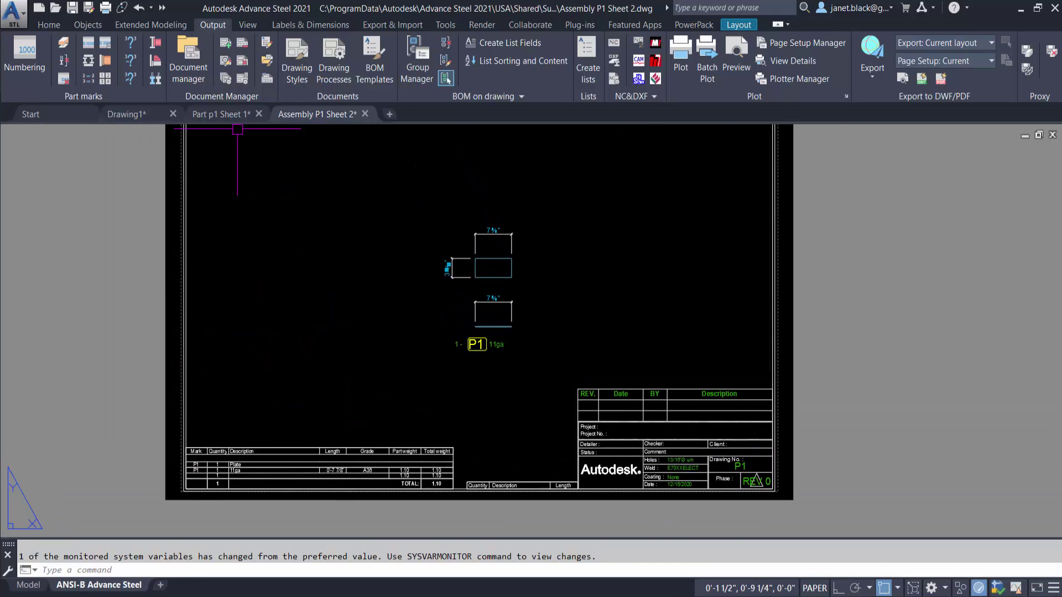
click(233, 117)
middle_drag(351, 256, 415, 287)
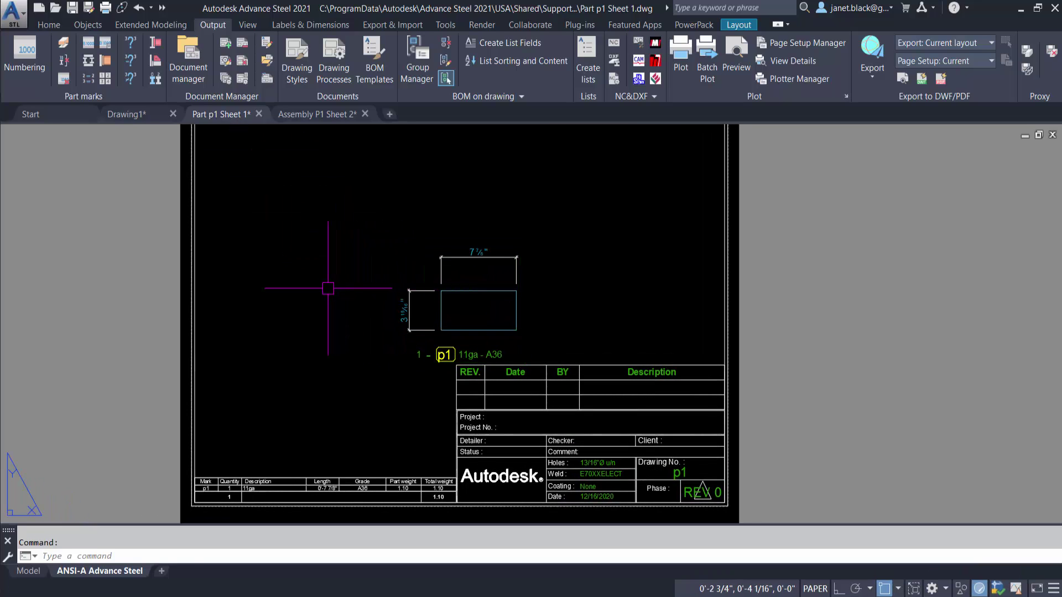